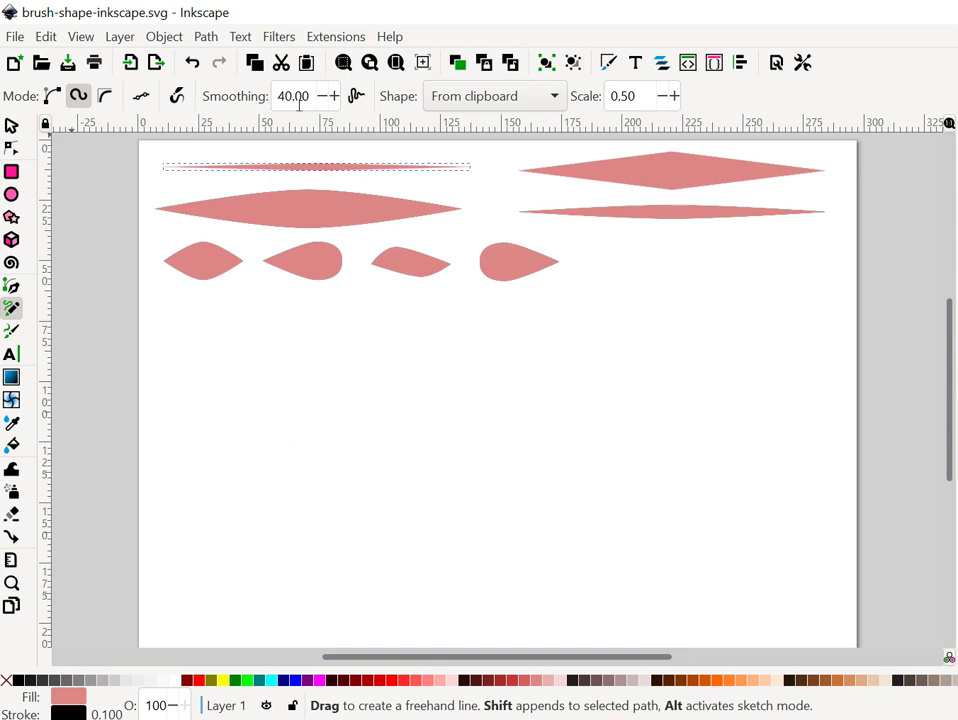
- Configure the freehand Pencil with smoothing 40, the shape taken from the clipboard and a scale of 0.2
double_click(310, 96)
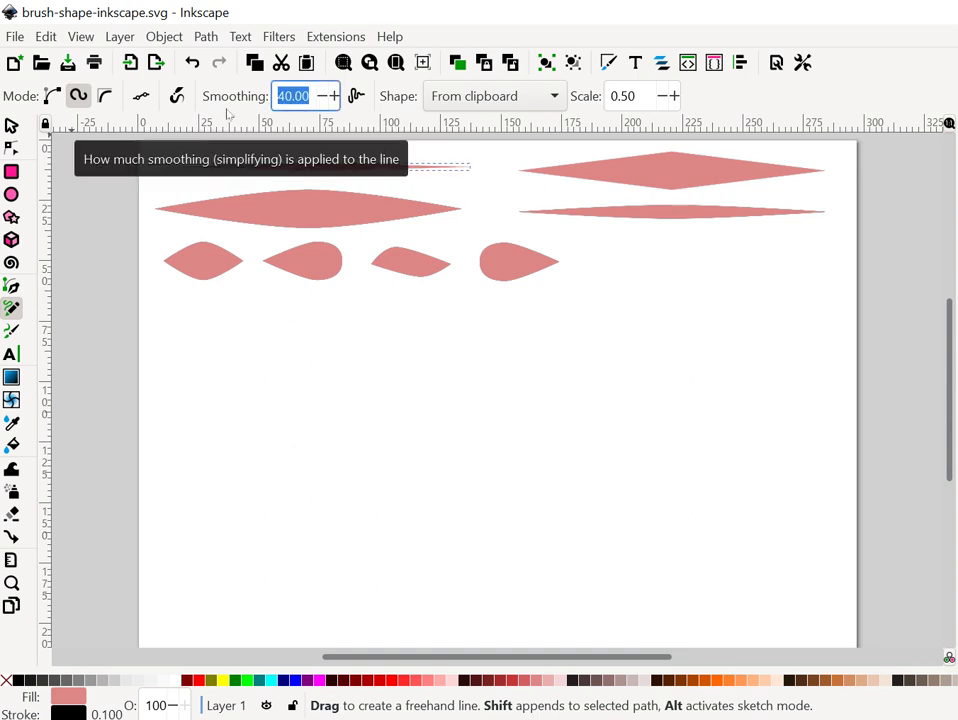
text(40)
key(Return)
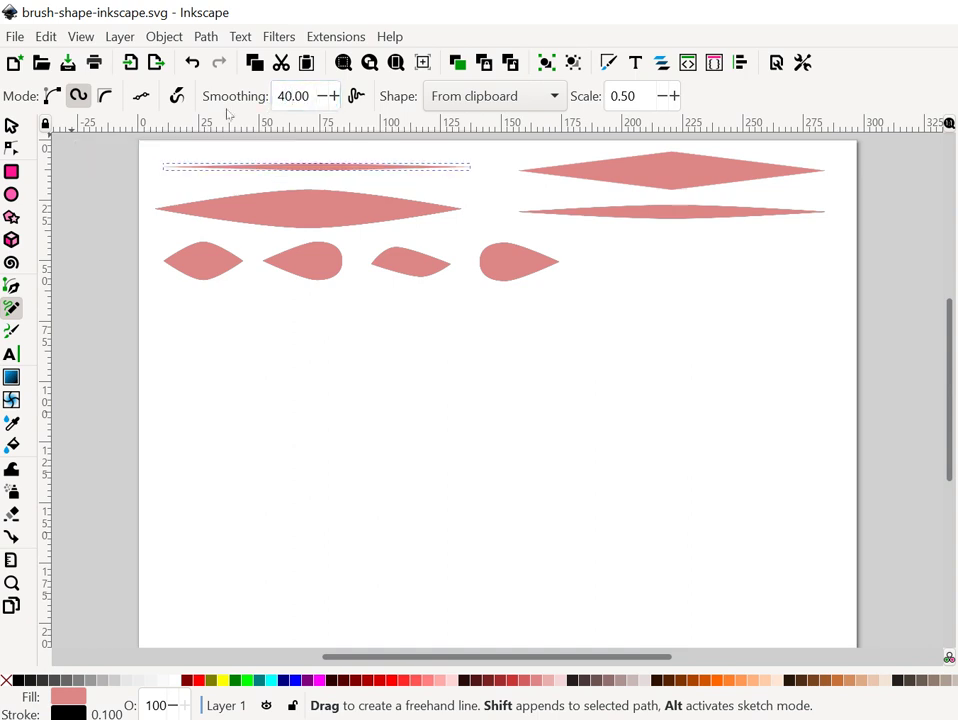
click(490, 100)
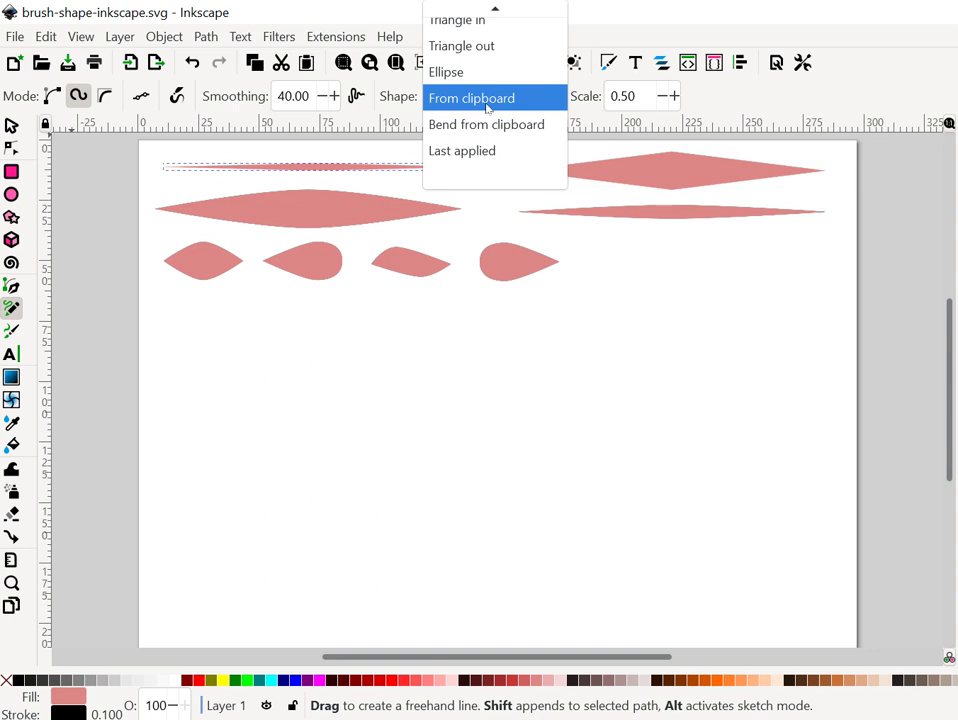
click(487, 106)
double_click(634, 96)
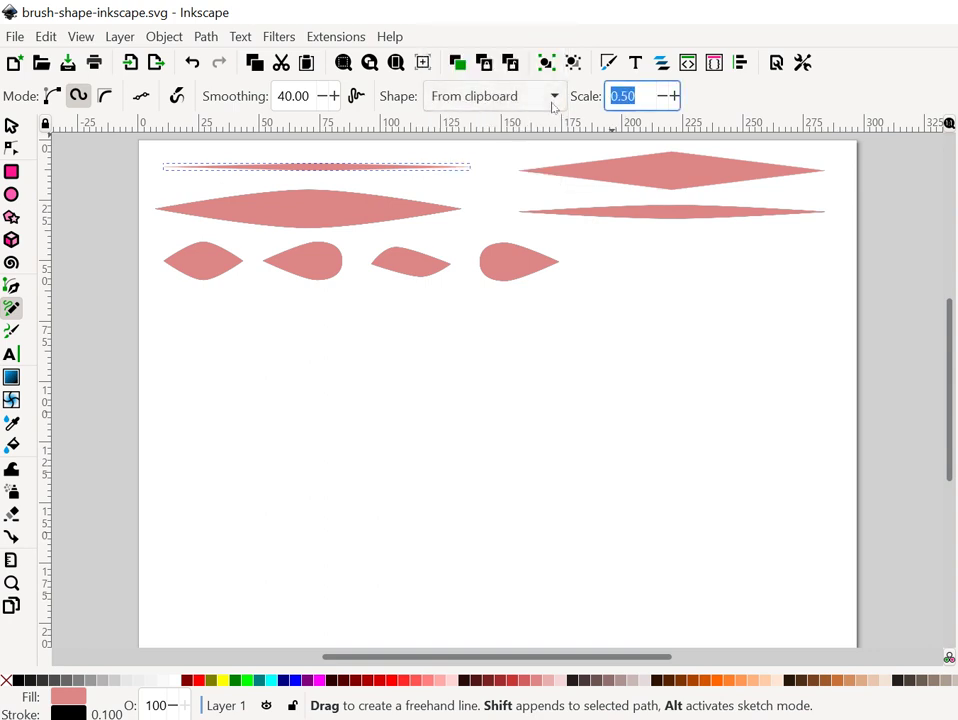
text(0.2)
key(Return)
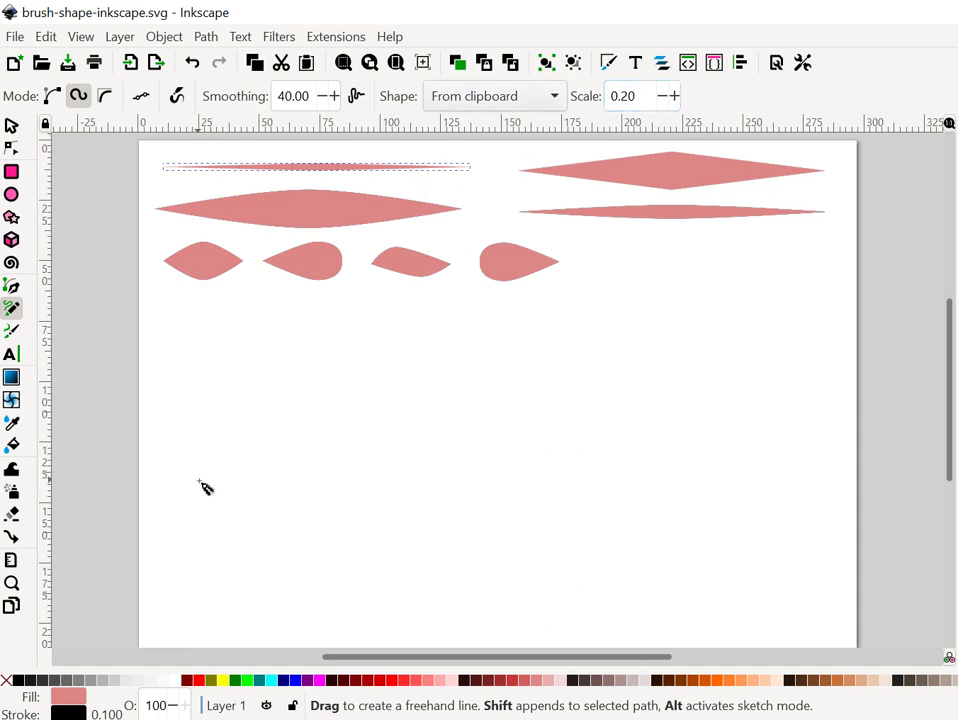
- Draw a long wavy main stem ending in a large curl, with one curled branch above and one below its starting half
mouse_move(198, 479)
mouse_down()
mouse_move(316, 434)
mouse_move(407, 415)
mouse_move(470, 435)
mouse_move(590, 430)
mouse_move(666, 376)
mouse_move(759, 396)
mouse_move(752, 507)
mouse_move(634, 491)
mouse_up()
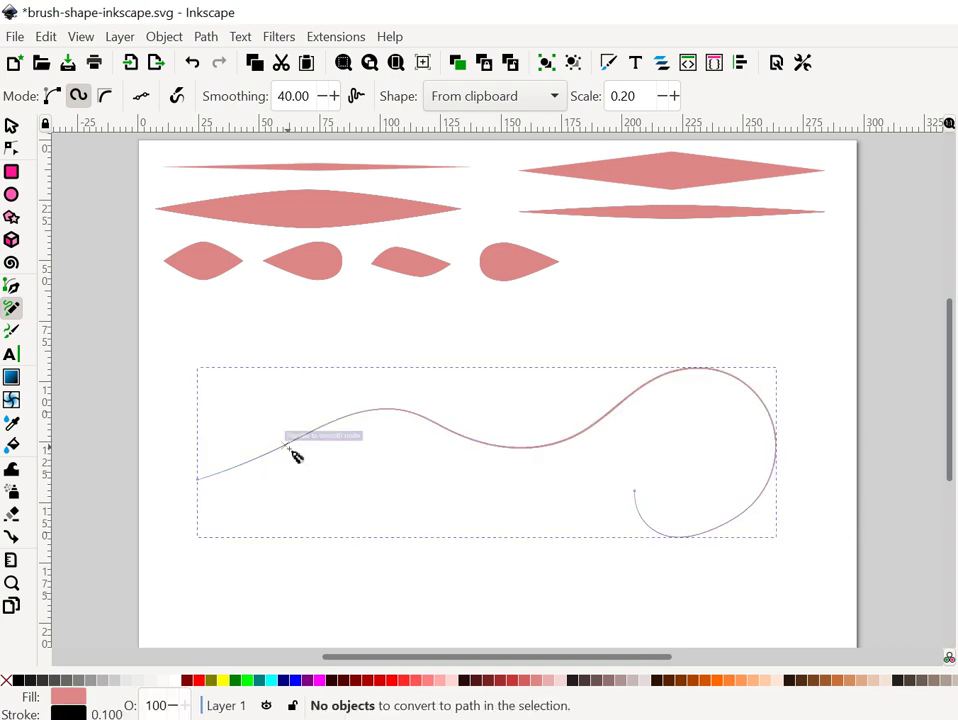
mouse_move(288, 446)
mouse_down()
mouse_move(325, 365)
mouse_move(380, 355)
mouse_move(343, 384)
mouse_up()
drag(369, 491, 364, 490)
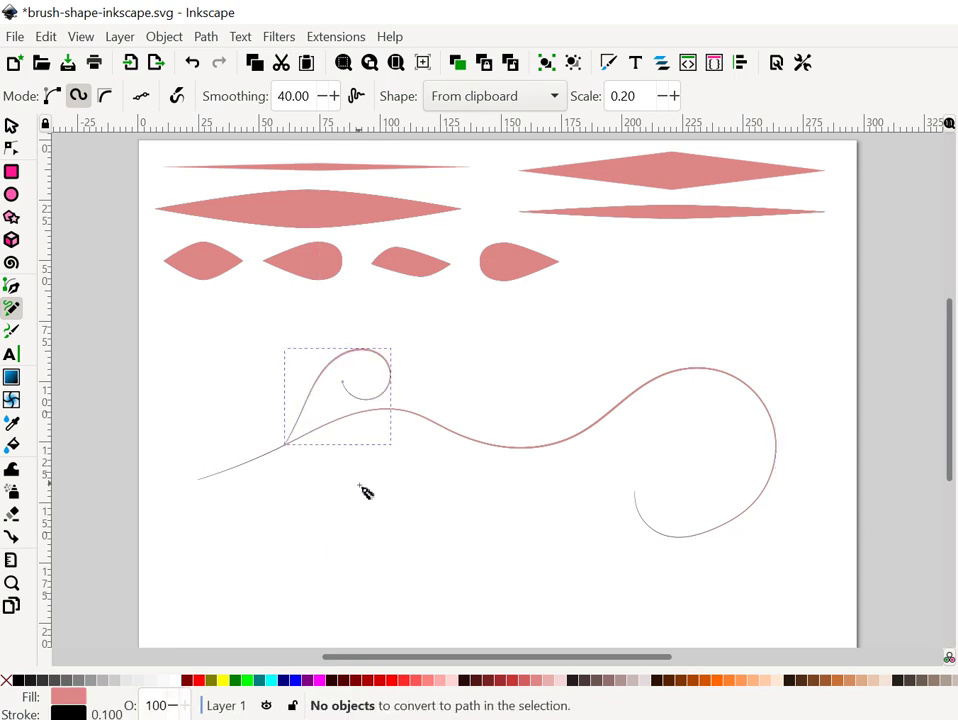
mouse_move(330, 421)
mouse_down()
mouse_move(397, 522)
mouse_move(459, 512)
mouse_move(426, 449)
mouse_move(398, 490)
mouse_up()
drag(491, 504, 535, 532)
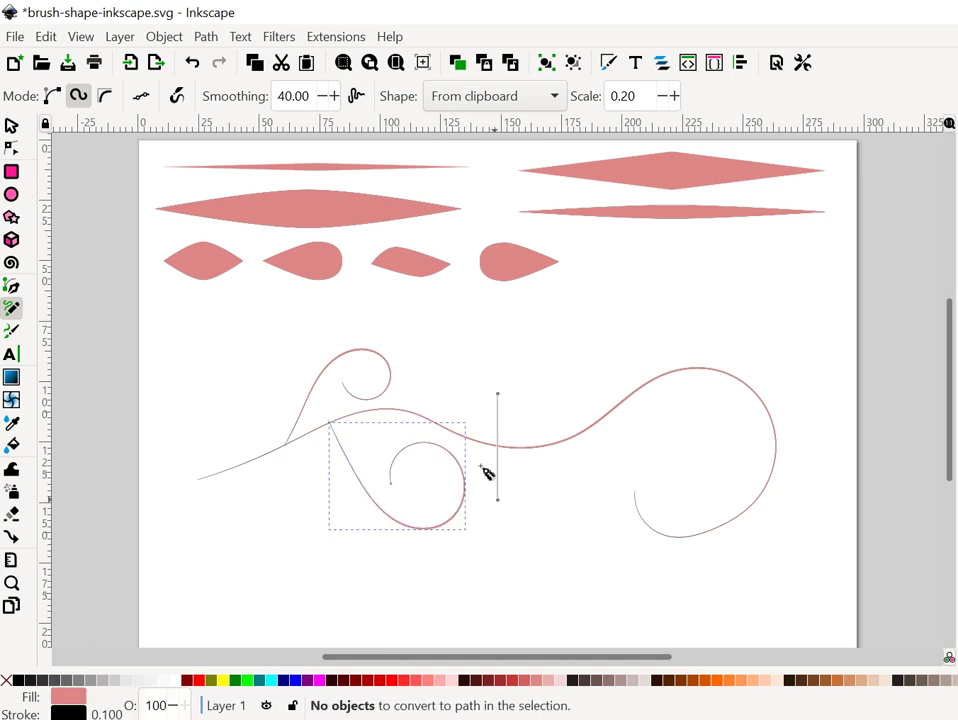
- Draw a branch sweeping upward from the main stem's middle and a shallow one running toward the inside of the large curl
mouse_move(465, 437)
mouse_down()
mouse_move(513, 421)
mouse_move(582, 349)
mouse_move(627, 321)
mouse_move(620, 291)
mouse_up()
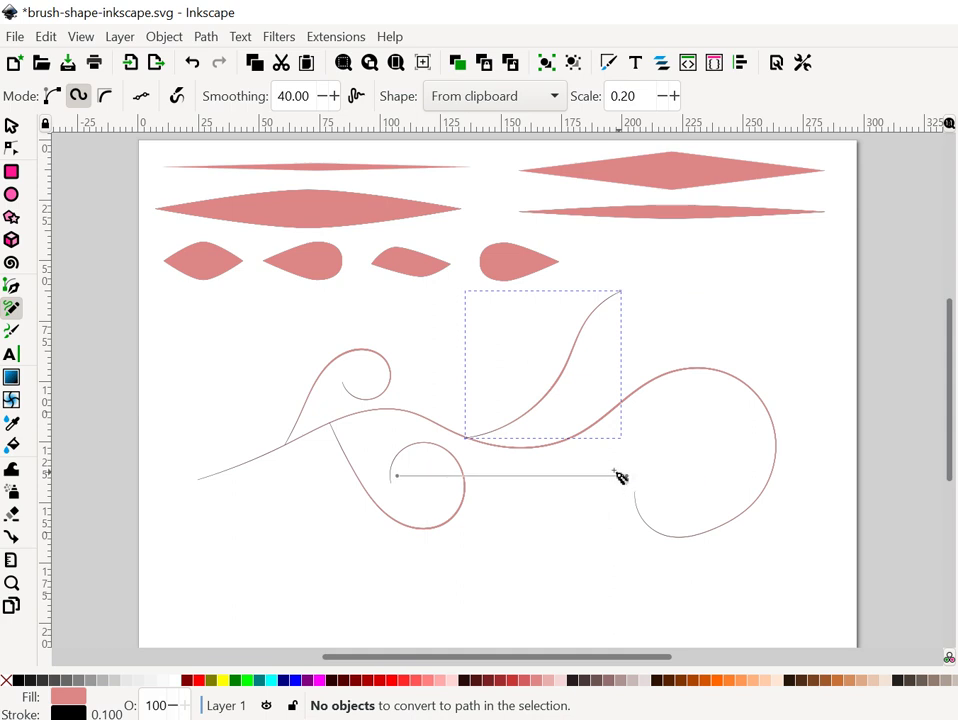
mouse_move(560, 439)
mouse_down()
mouse_move(697, 420)
mouse_move(725, 449)
mouse_move(693, 499)
mouse_move(713, 531)
mouse_up()
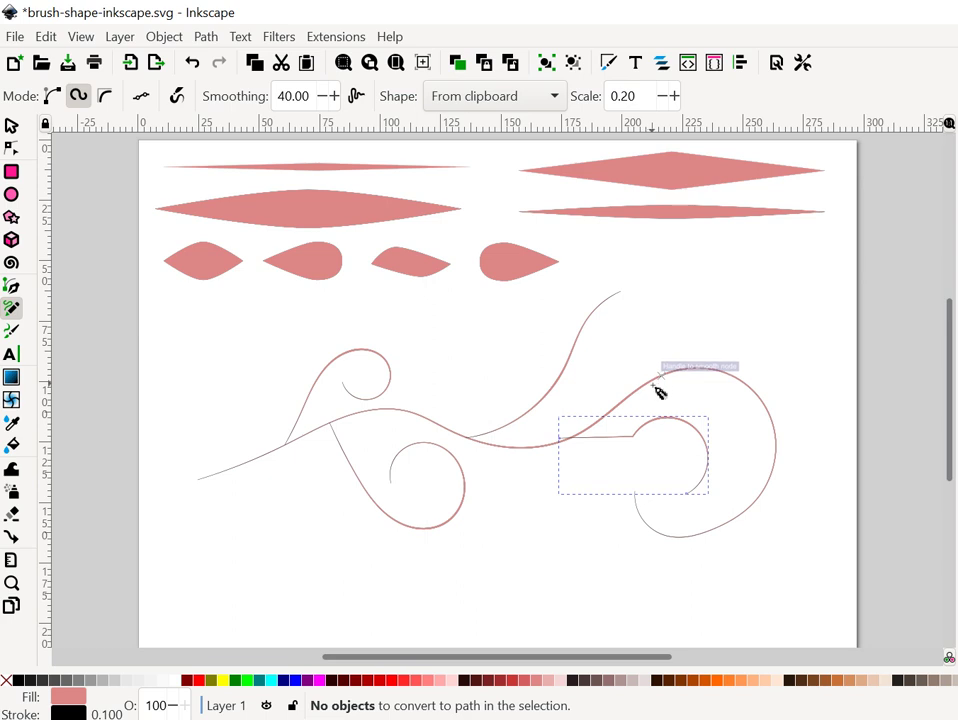
key(ctrl+z)
mouse_move(569, 445)
mouse_down()
mouse_move(606, 451)
mouse_move(726, 416)
mouse_up()
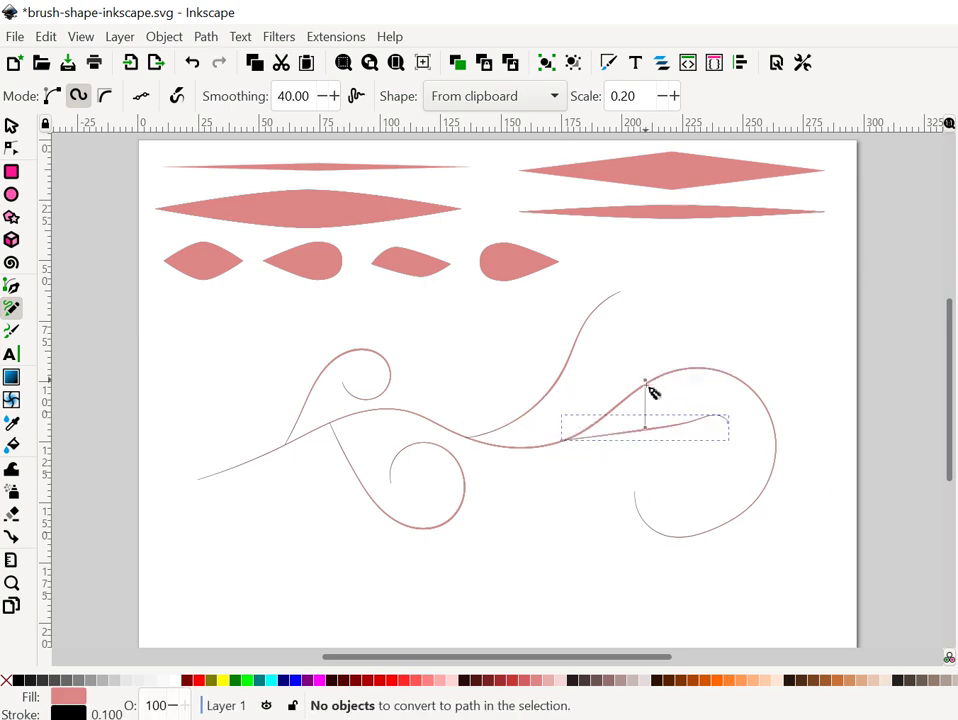
click(646, 385)
click(803, 309)
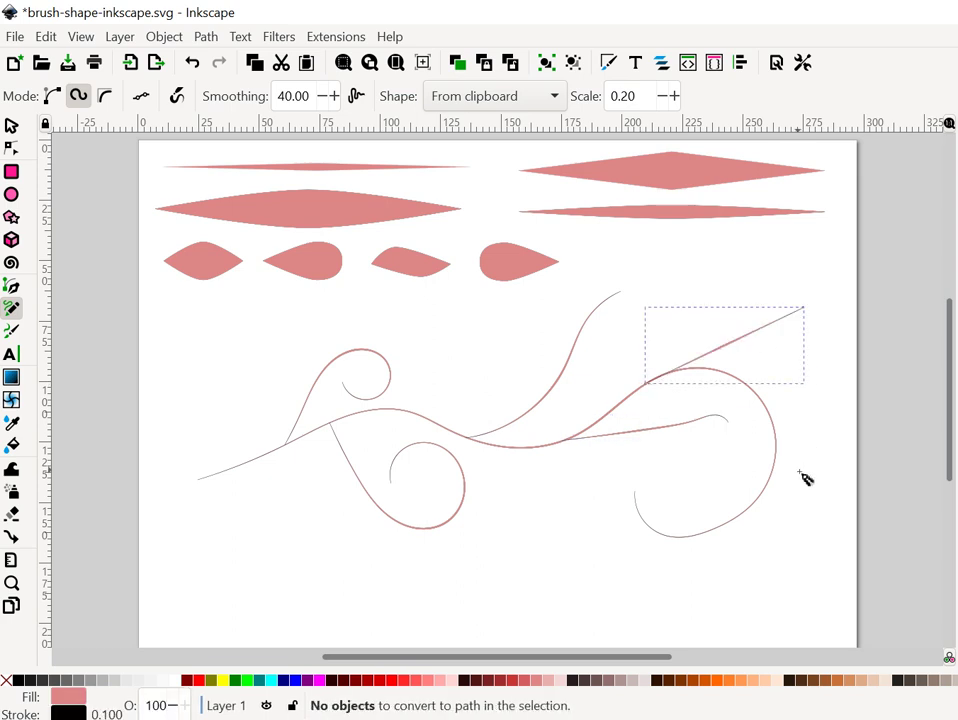
key(ctrl+z)
- Draw an S-curved branch rising from the top of the large curl
mouse_move(651, 376)
mouse_down()
mouse_move(723, 302)
mouse_move(768, 290)
mouse_up()
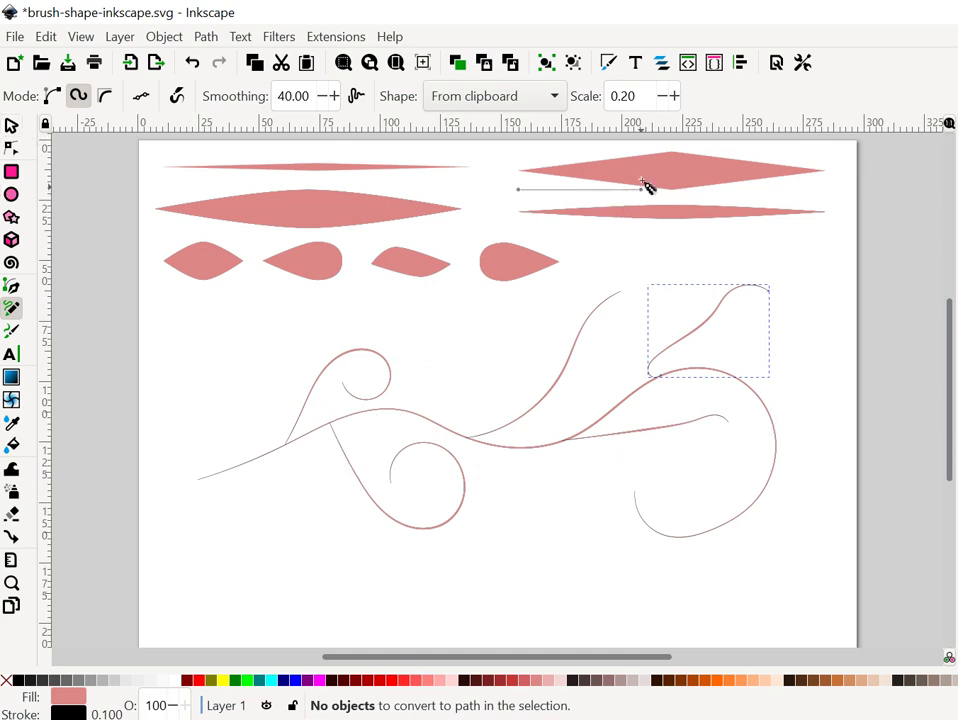
- Copy the long, thick lens shape with curved edges to the clipboard as the Pencil's stroke shape
key(s)
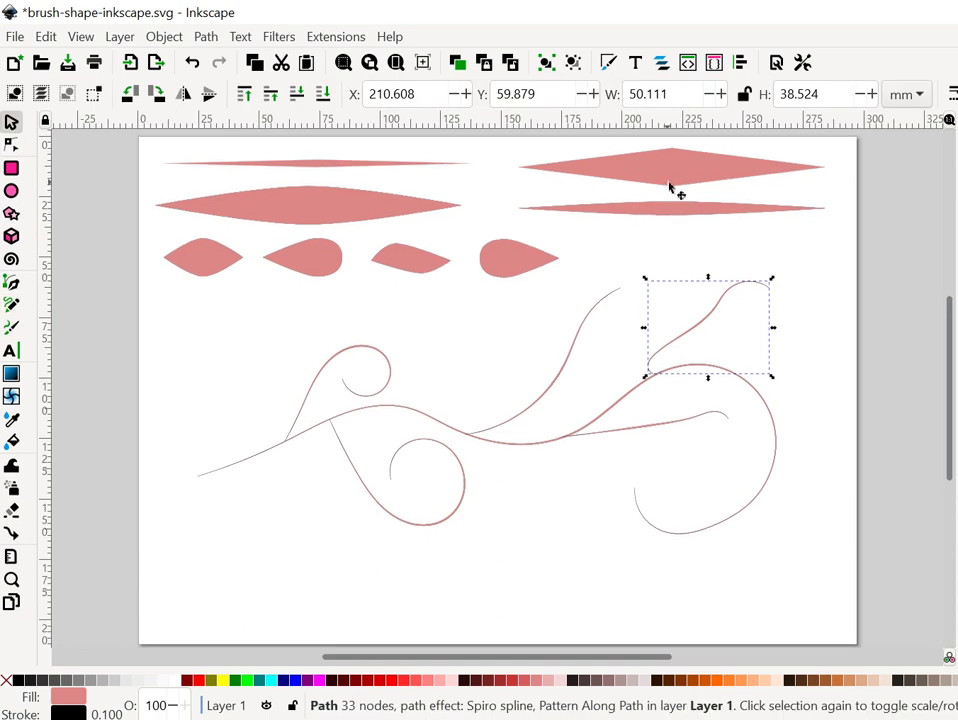
click(355, 215)
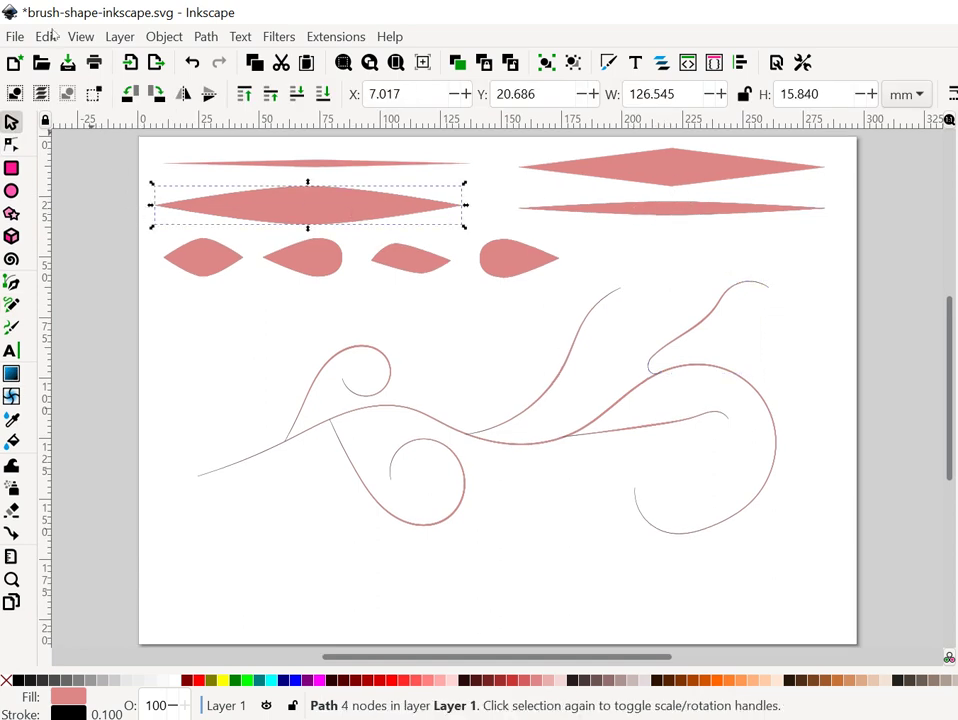
click(46, 37)
click(73, 156)
click(11, 305)
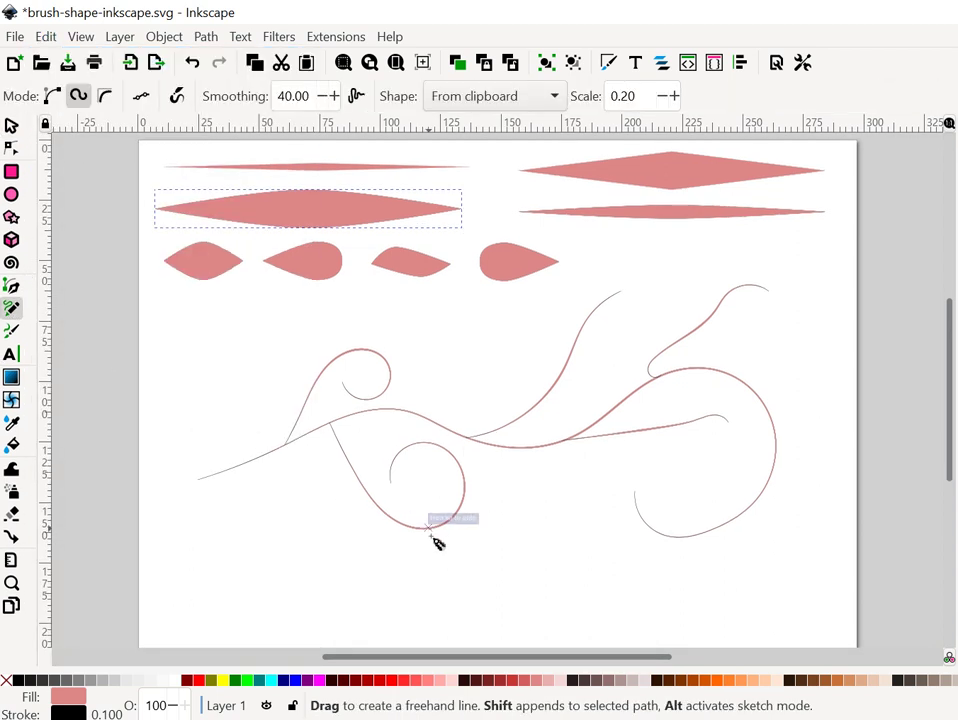
- Draw two thicker tapered branches, one descending from the main stem's start and a wavy one rising just past the small upper curl
mouse_move(241, 466)
mouse_down()
mouse_move(300, 542)
mouse_move(361, 587)
mouse_move(410, 598)
mouse_up()
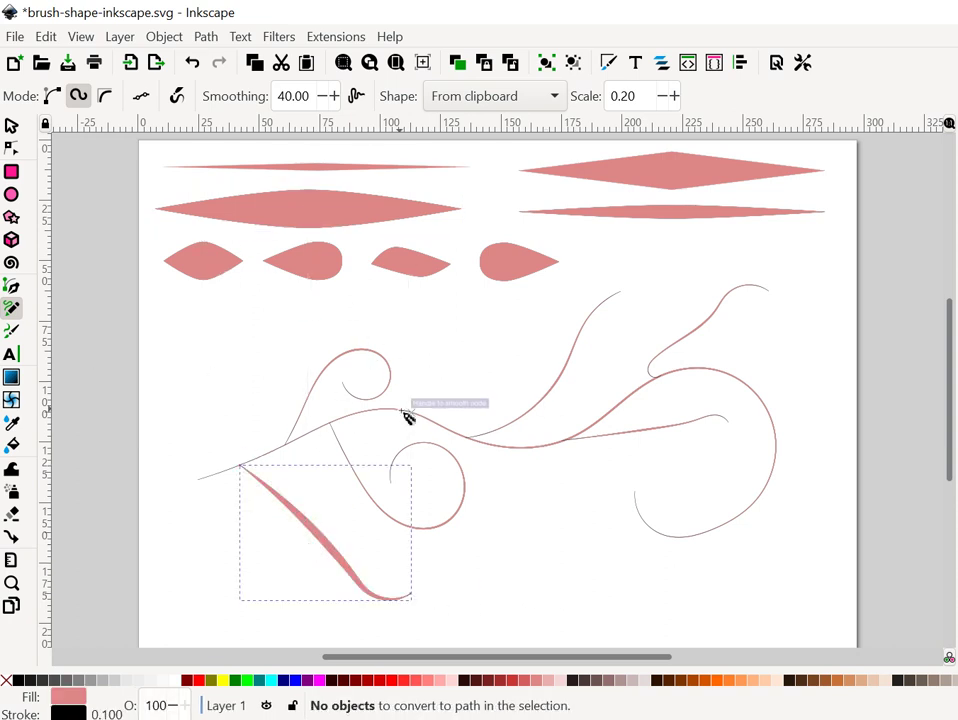
mouse_move(410, 412)
mouse_down()
mouse_move(440, 349)
mouse_move(491, 334)
mouse_up()
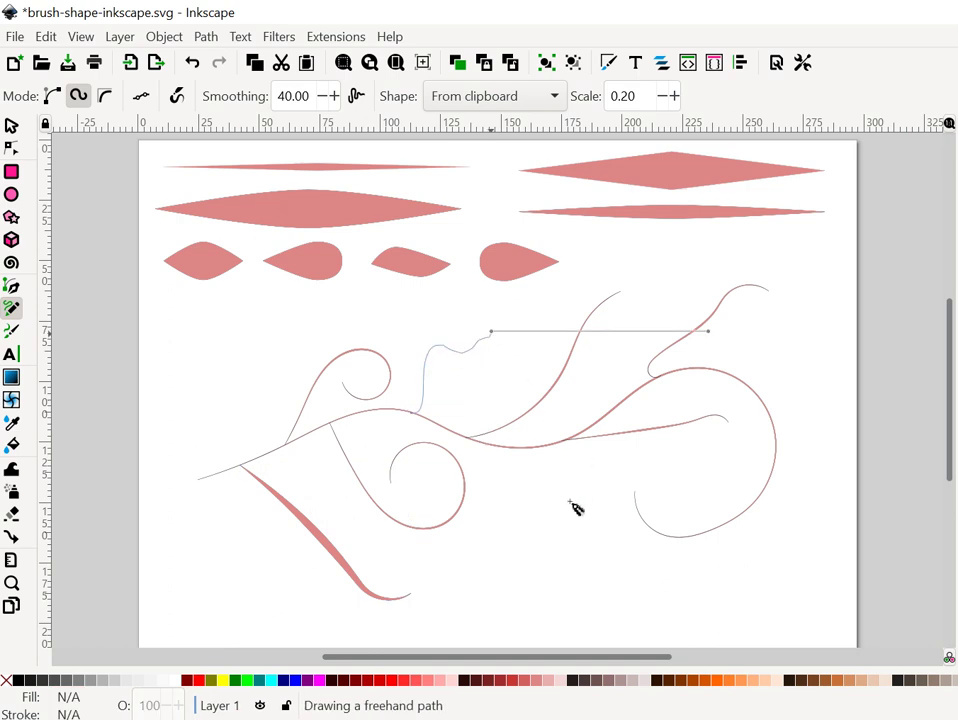
click(465, 438)
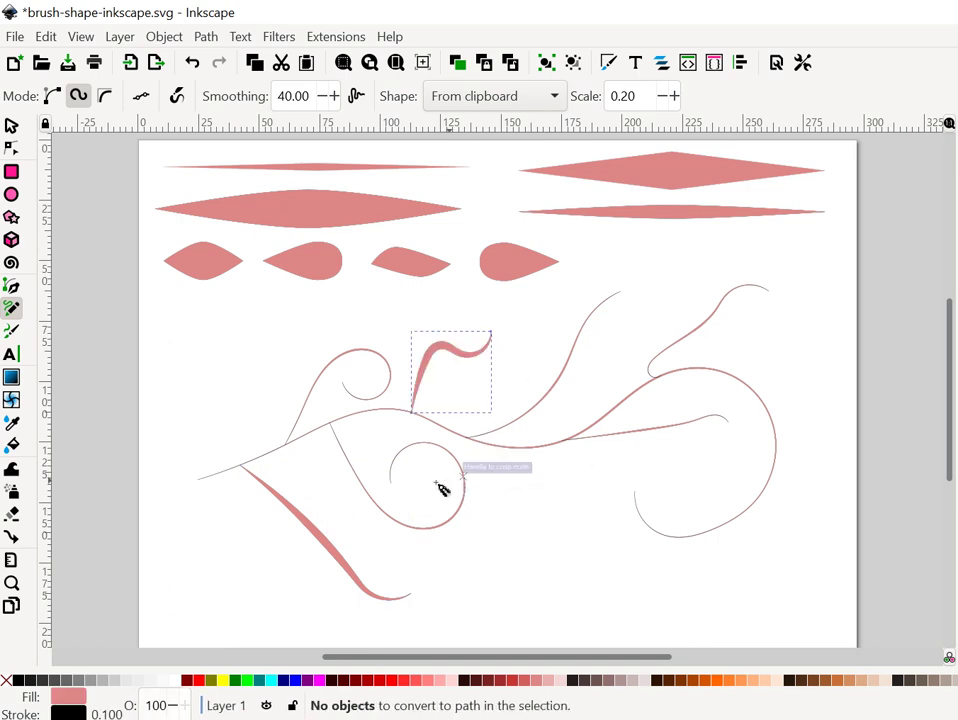
click(408, 462)
click(729, 440)
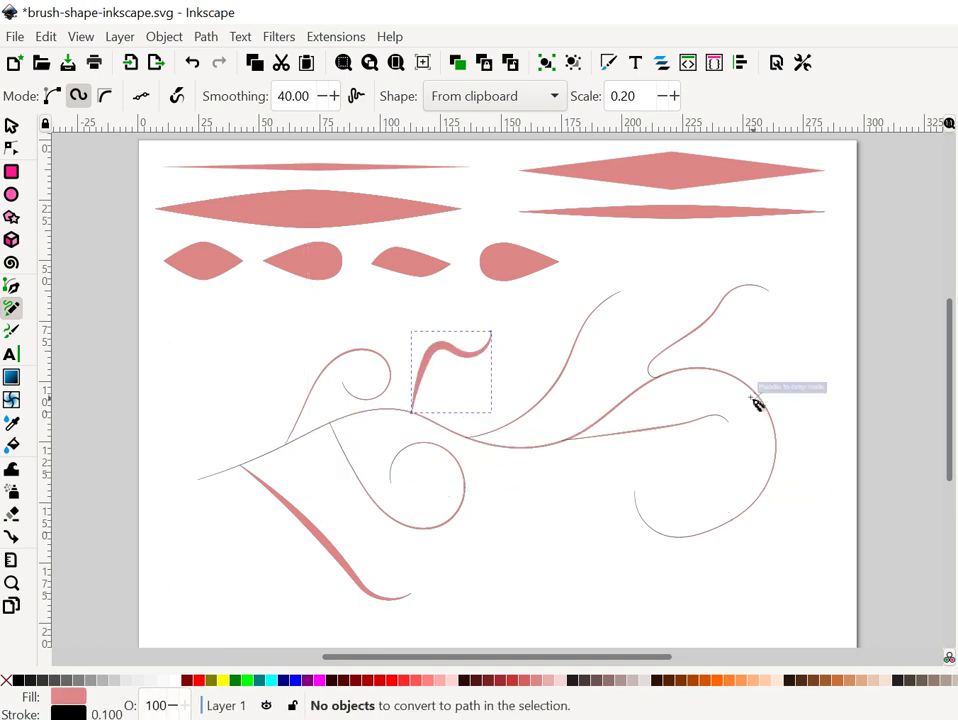
click(338, 397)
- Copy the teardrop shape with its point at the left and rounded end at the right as the Pencil's stroke shape
click(12, 126)
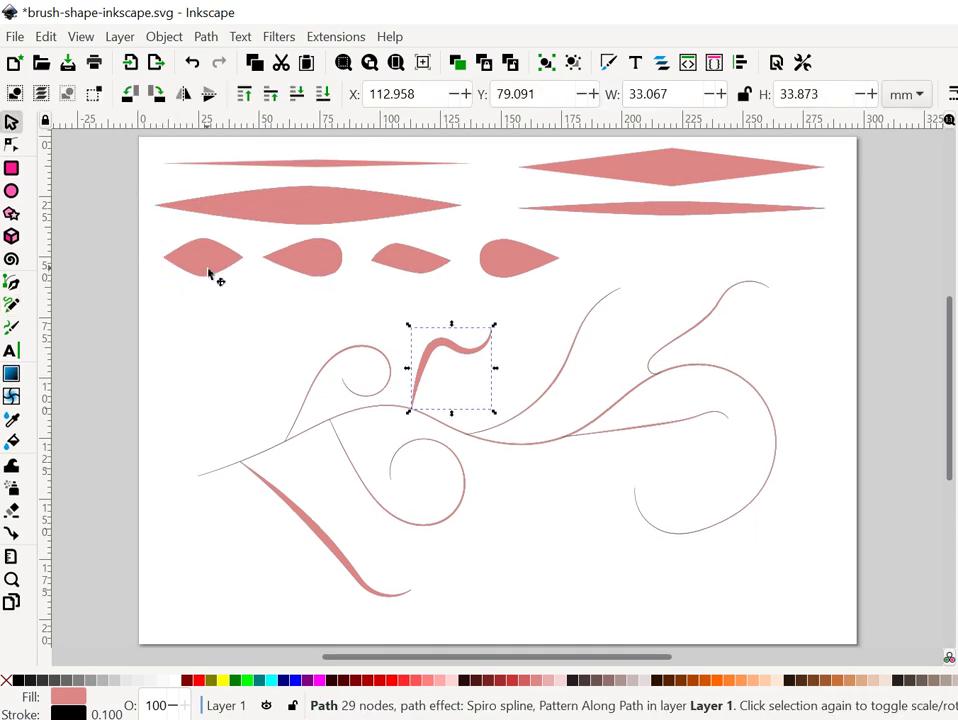
click(307, 274)
click(530, 262)
click(351, 261)
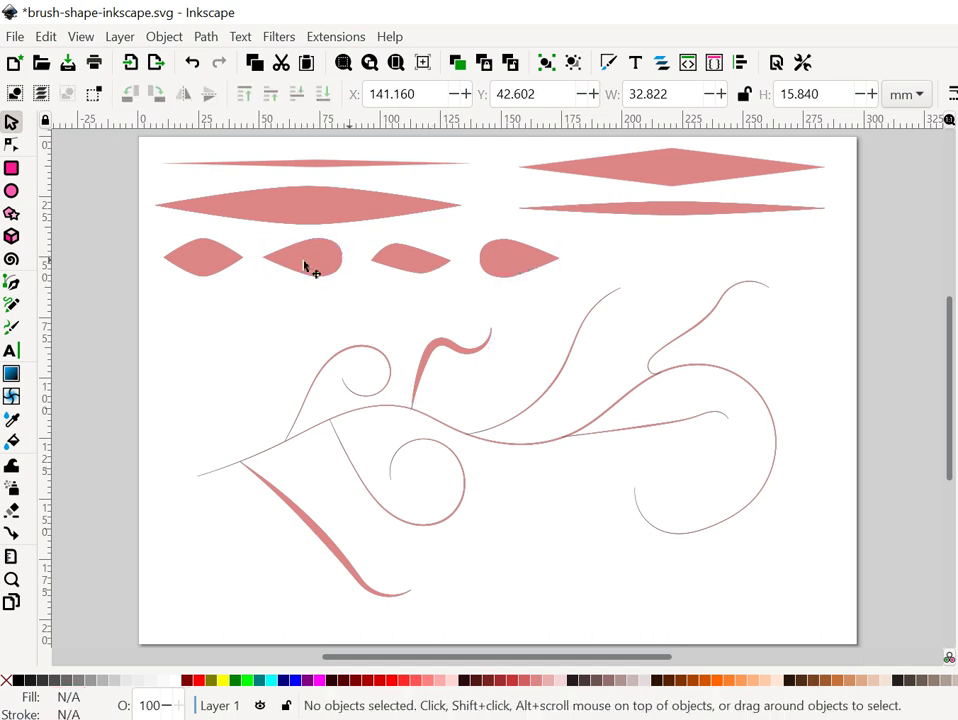
click(313, 268)
click(46, 36)
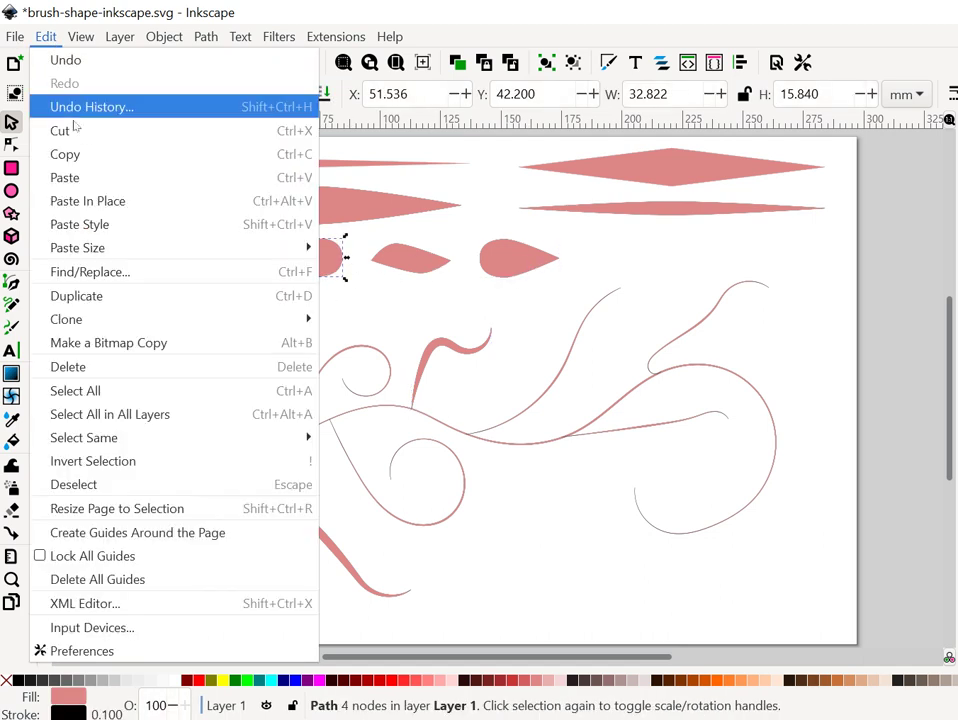
key(Escape)
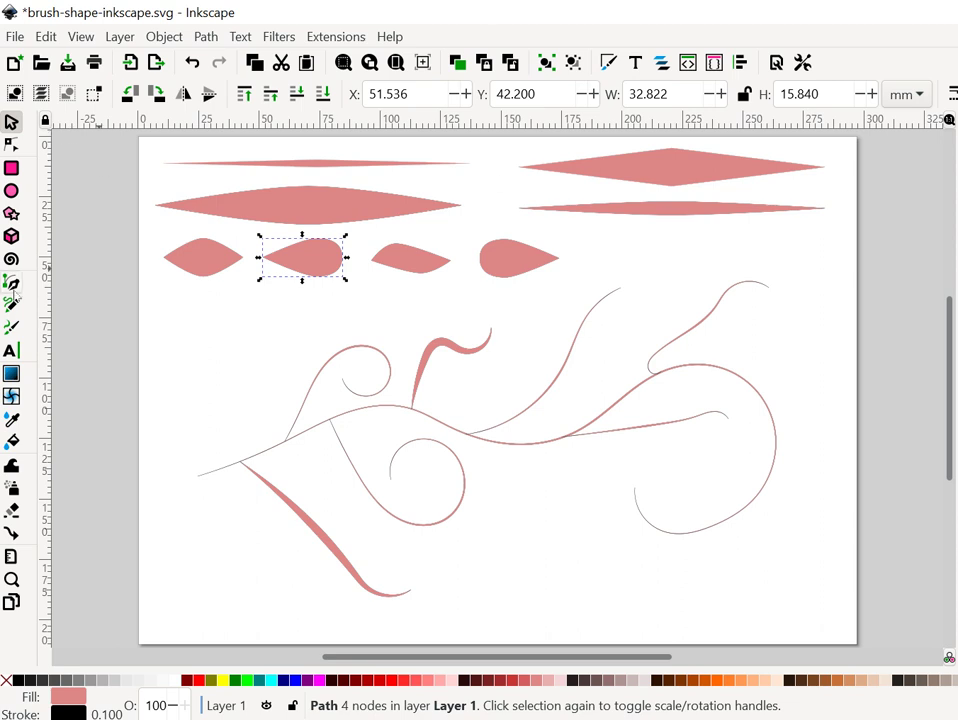
key(p)
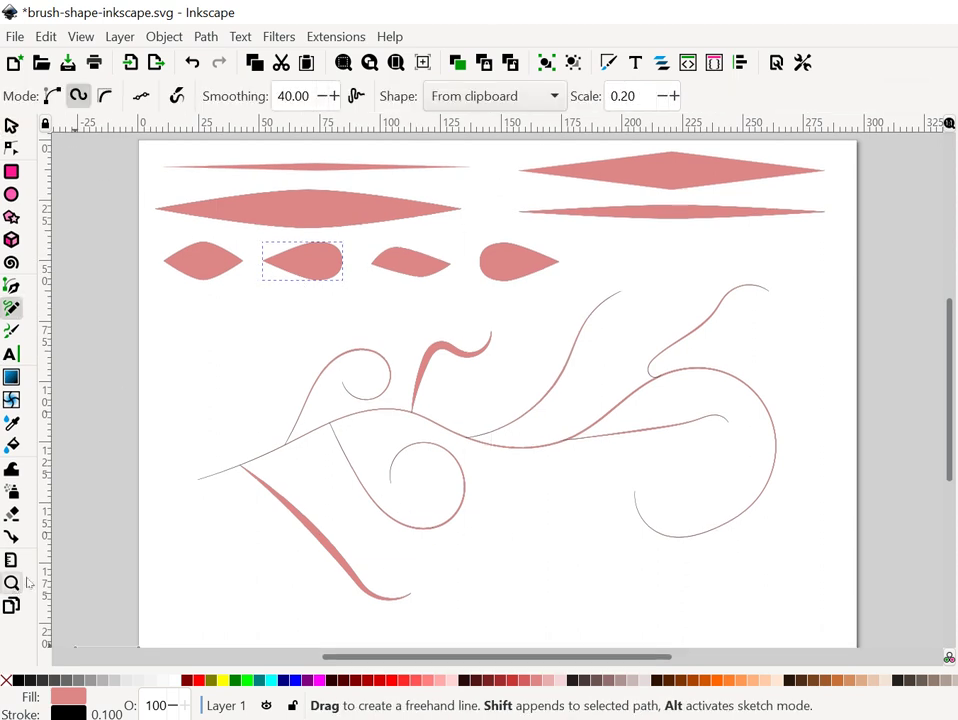
- Draw the first teardrop leaves on both sides of the small upper curl's lower stem
click(12, 583)
click(331, 396)
click(329, 393)
click(327, 393)
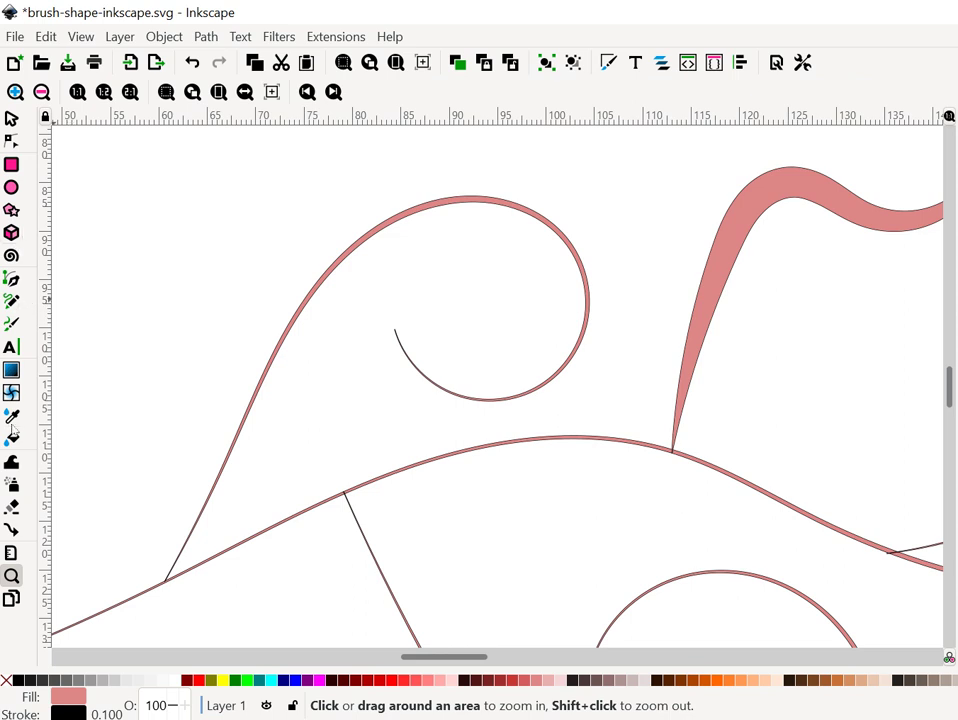
key(p)
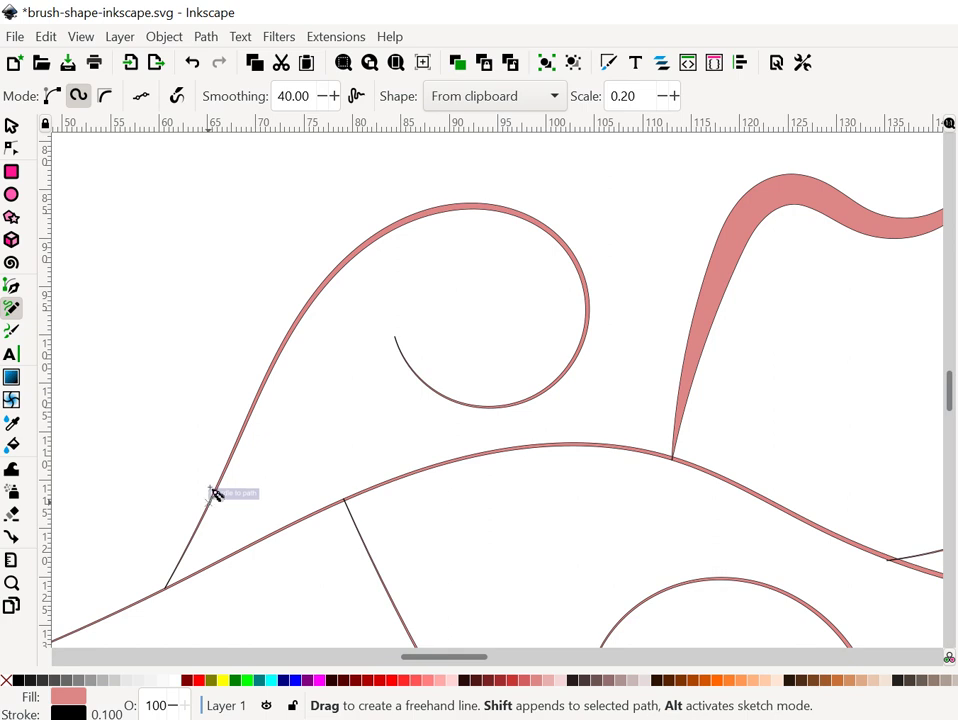
mouse_move(212, 494)
mouse_down()
mouse_move(250, 496)
mouse_move(235, 509)
mouse_up()
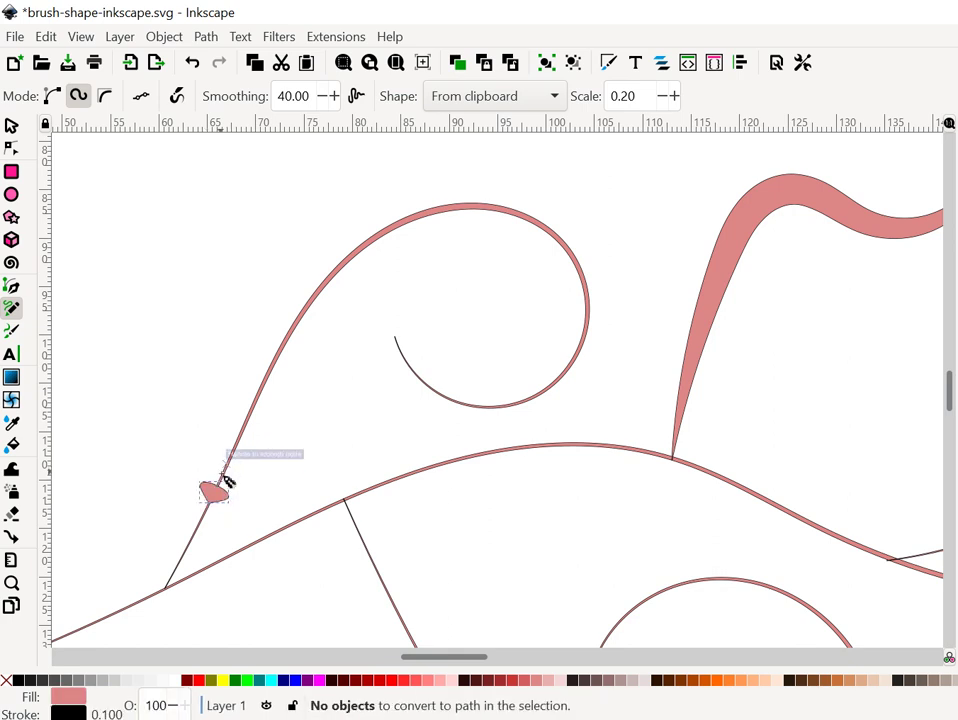
mouse_move(238, 460)
mouse_down()
mouse_move(267, 464)
mouse_move(272, 453)
mouse_up()
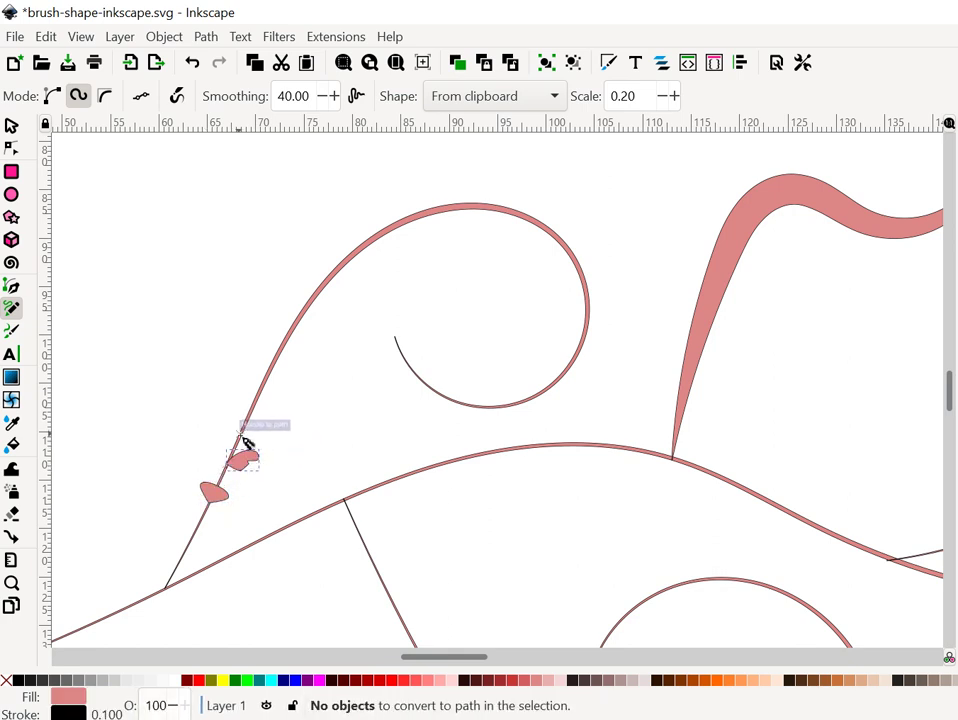
mouse_move(212, 388)
mouse_down()
mouse_move(308, 440)
mouse_move(289, 440)
mouse_up()
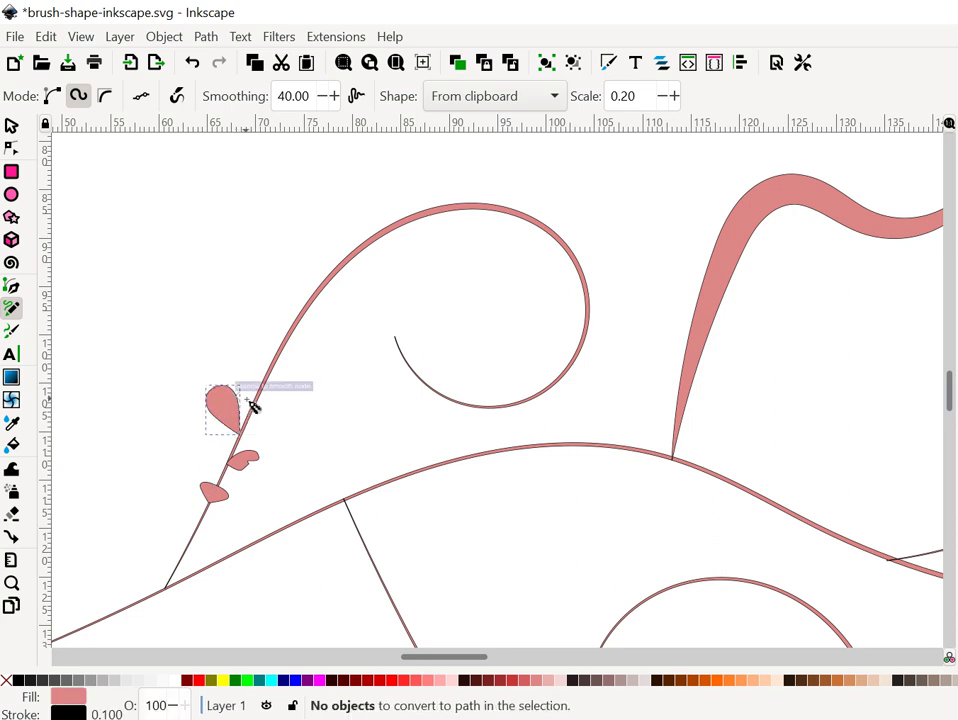
mouse_move(253, 404)
mouse_down()
mouse_move(324, 380)
mouse_move(353, 460)
mouse_up()
- Draw the remaining teardrop leaves along both sides of the small upper curl, following it around to its inner end
mouse_move(267, 376)
mouse_down()
mouse_move(262, 318)
mouse_move(334, 324)
mouse_move(309, 279)
mouse_move(309, 238)
mouse_move(415, 255)
mouse_move(418, 182)
mouse_move(487, 237)
mouse_move(562, 185)
mouse_up()
drag(510, 205, 562, 180)
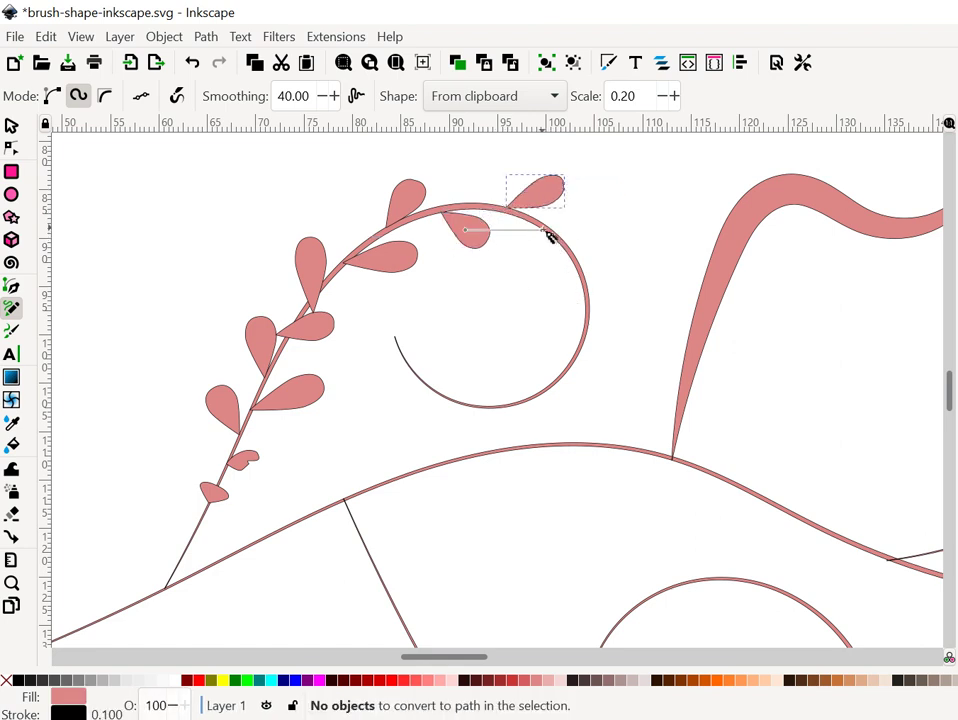
mouse_move(548, 235)
mouse_down()
mouse_move(563, 306)
mouse_move(577, 265)
mouse_up()
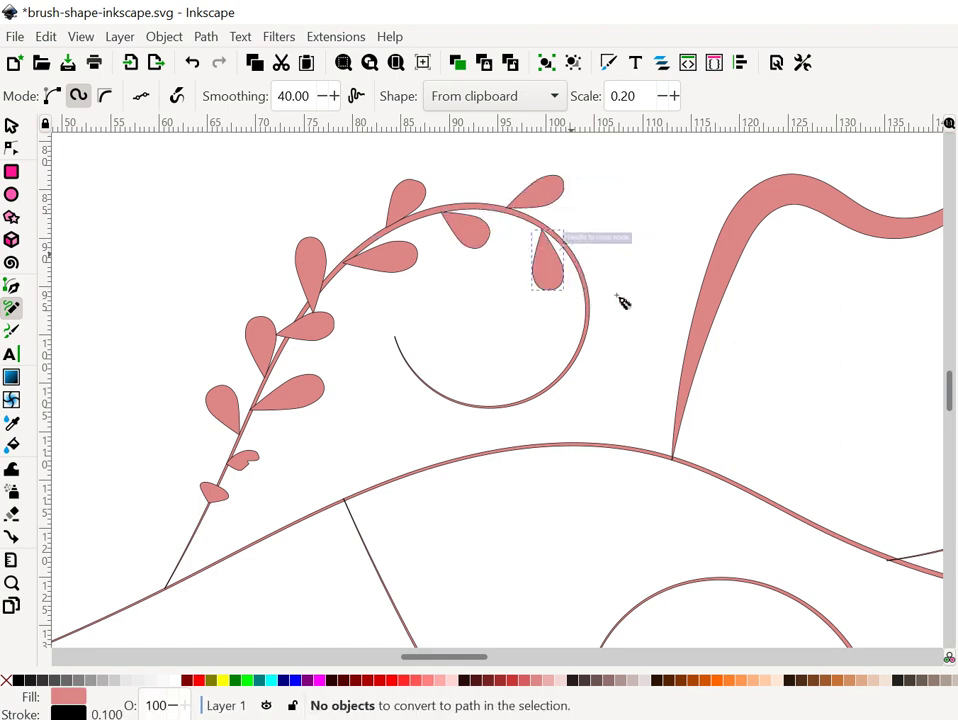
drag(618, 298, 566, 250)
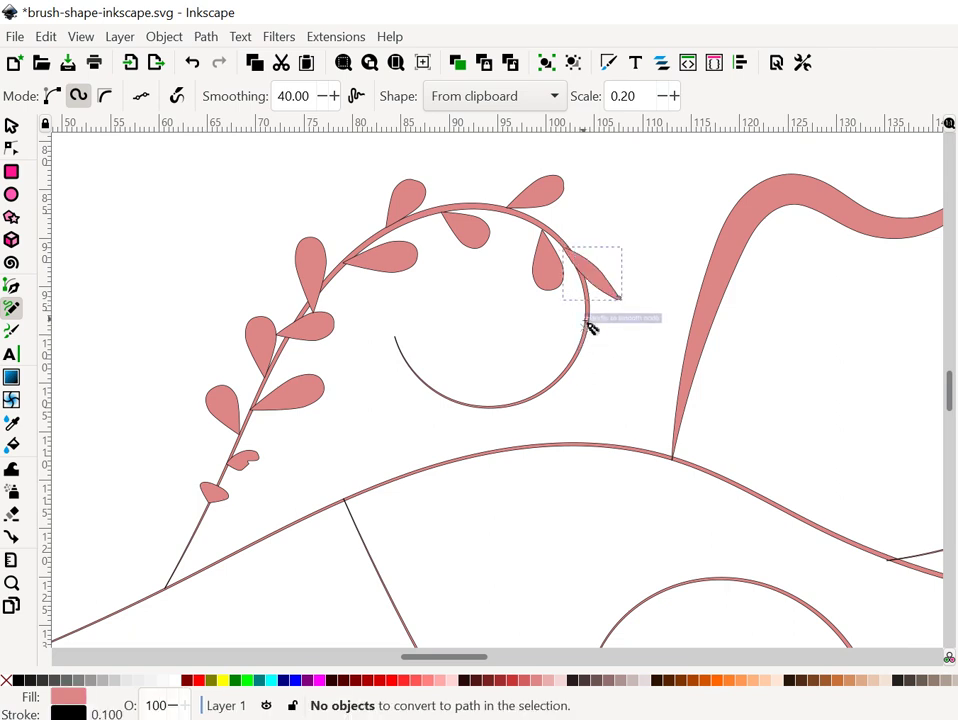
drag(587, 301, 604, 322)
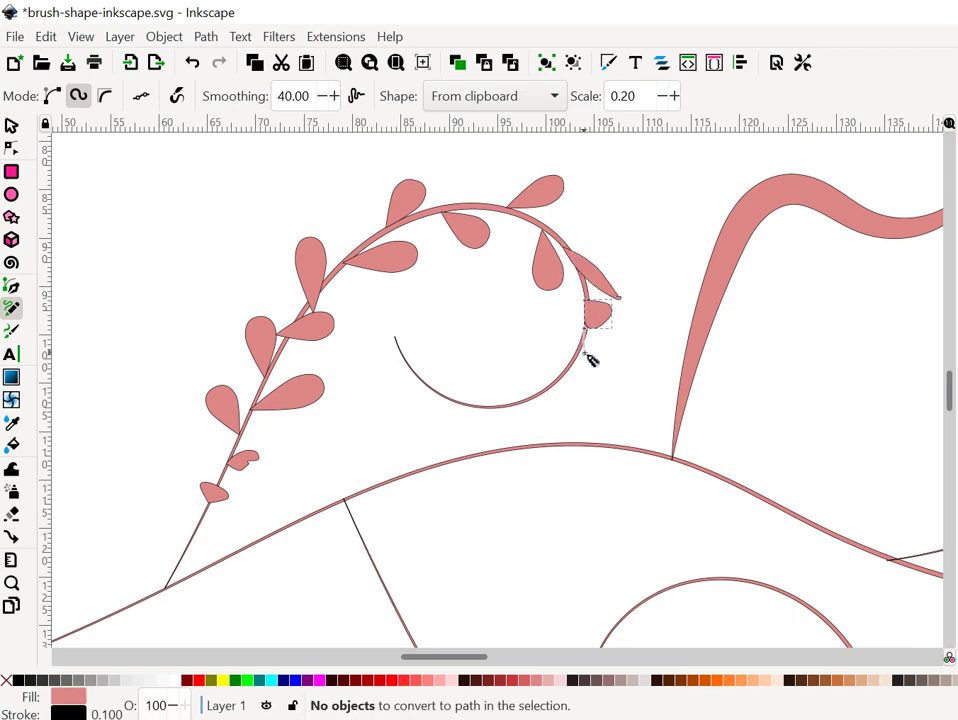
mouse_move(590, 371)
mouse_down()
mouse_move(581, 422)
mouse_move(559, 422)
mouse_move(525, 357)
mouse_move(558, 384)
mouse_move(551, 408)
mouse_move(517, 441)
mouse_move(472, 418)
mouse_move(426, 426)
mouse_move(453, 406)
mouse_up()
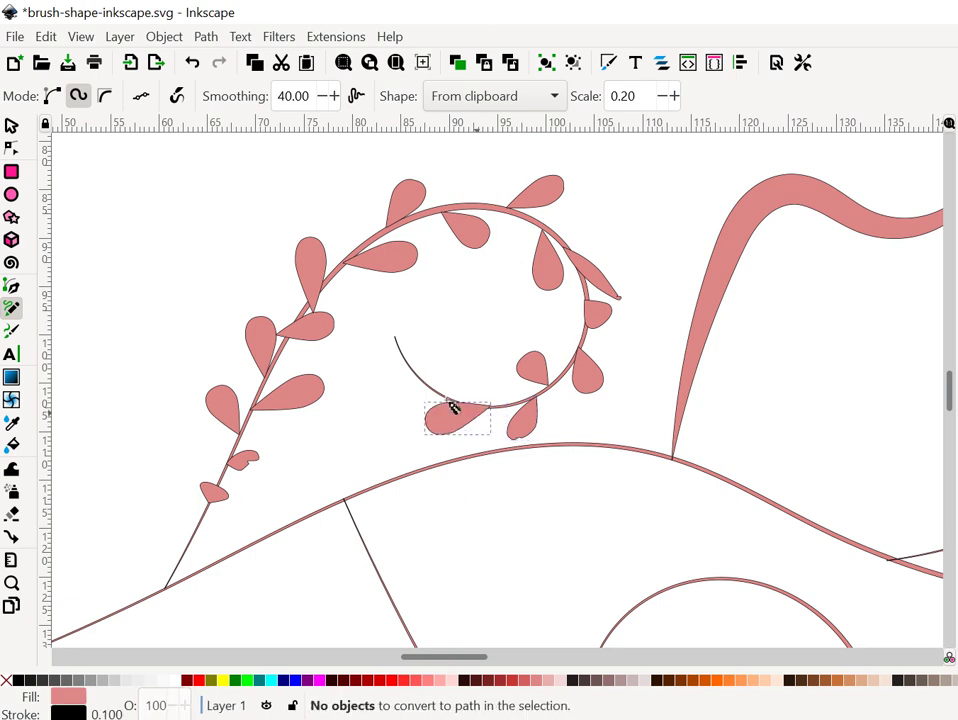
mouse_move(449, 353)
mouse_down()
mouse_move(482, 385)
mouse_move(402, 355)
mouse_move(408, 362)
mouse_move(440, 368)
mouse_up()
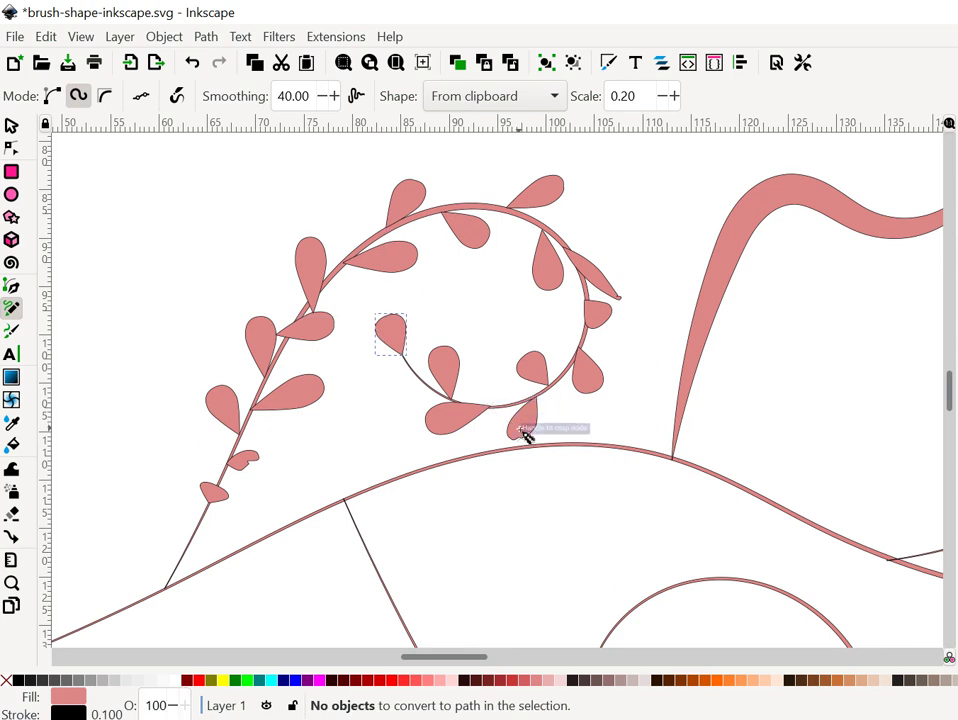
drag(572, 393, 574, 521)
key(Escape)
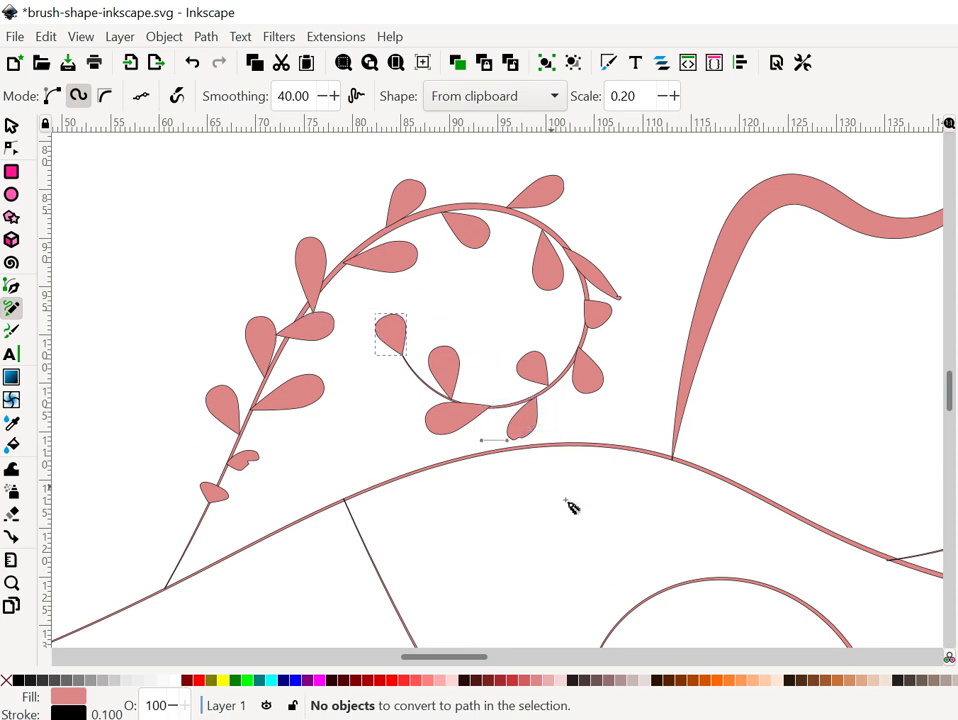
- Copy the asymmetrical leaf shape with two pointed ends, between the two teardrops, to the clipboard as the Pencil's stroke shape
click(394, 69)
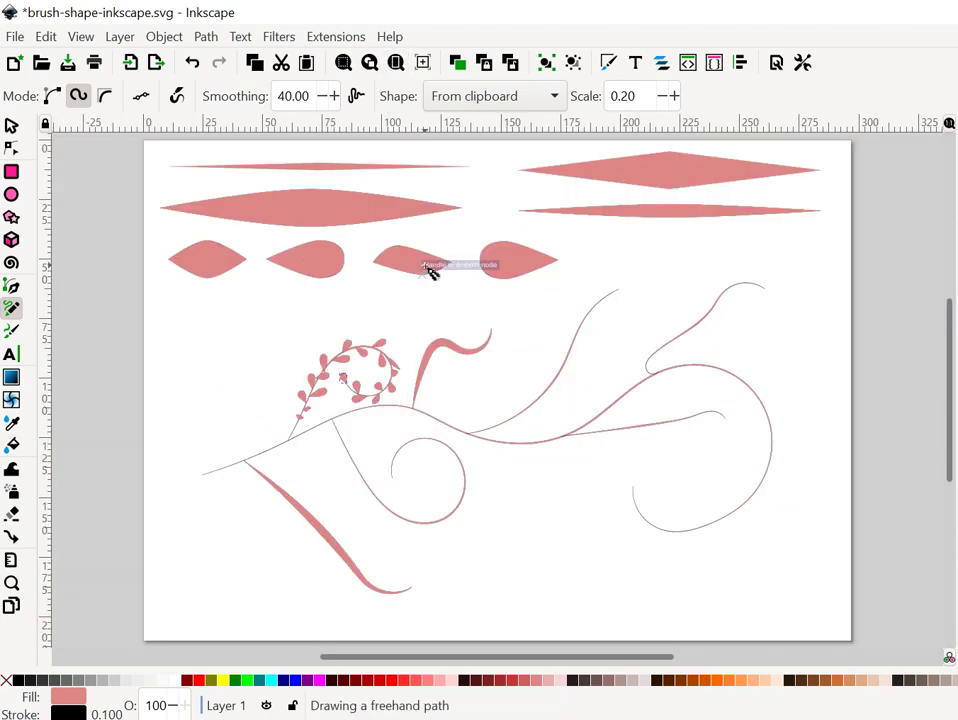
click(12, 125)
click(425, 268)
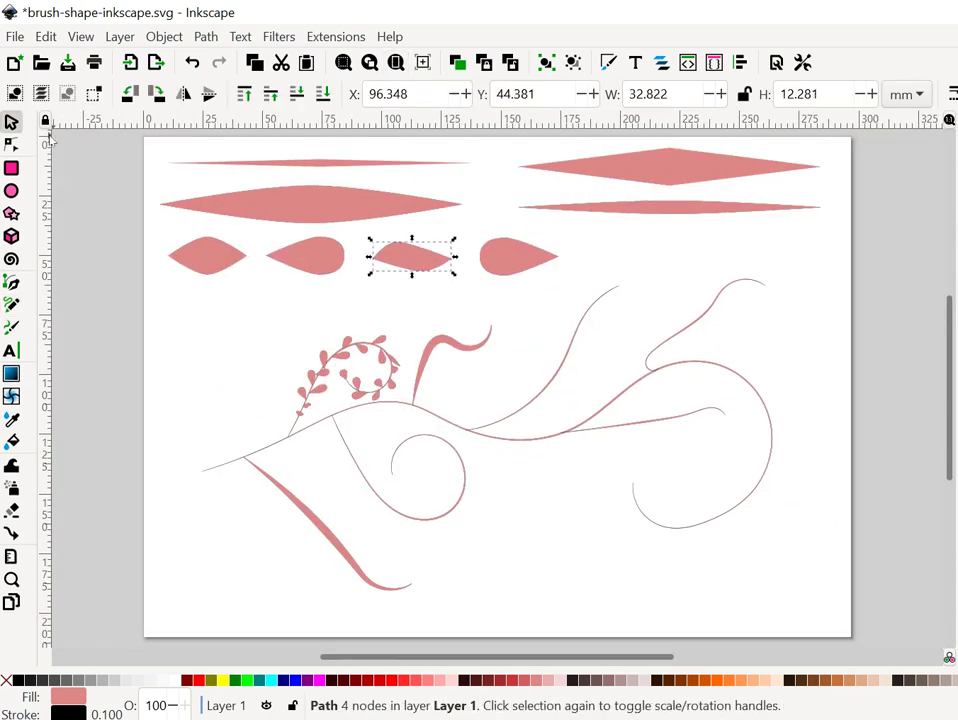
click(45, 36)
click(110, 154)
- Draw pointed leaves on both sides of the lower part of the long branch rising from the middle of the main stem
key(z)
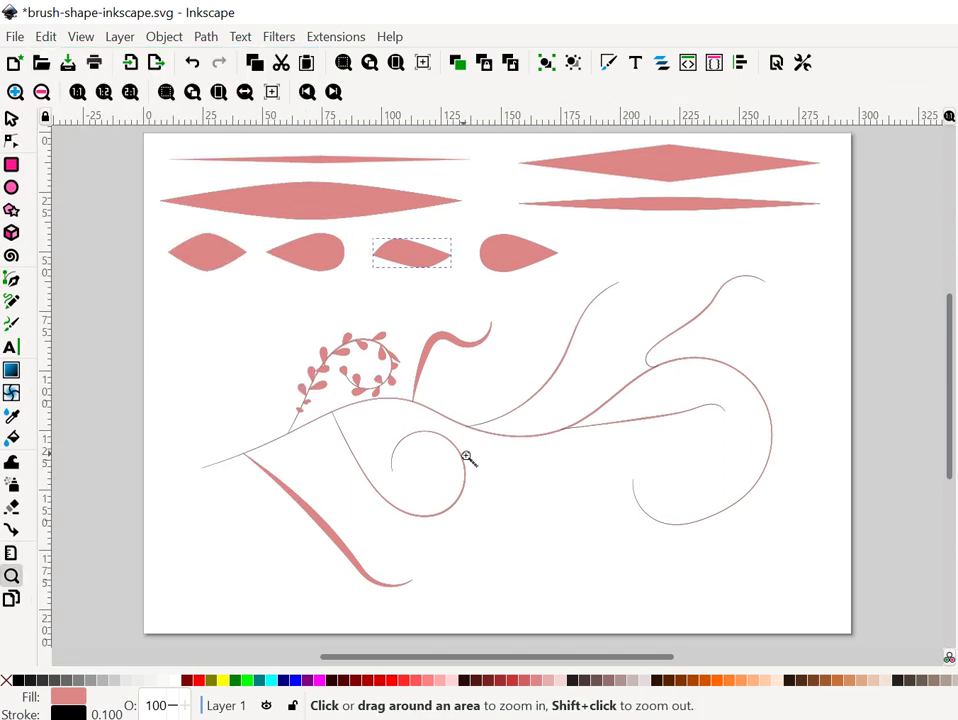
click(548, 376)
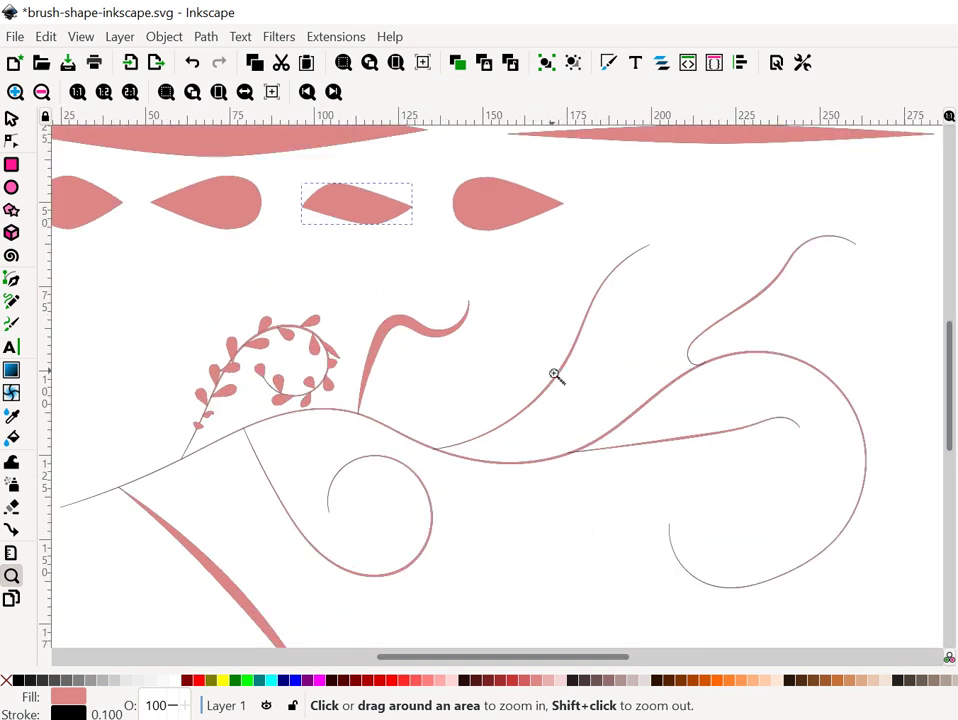
click(553, 376)
click(556, 387)
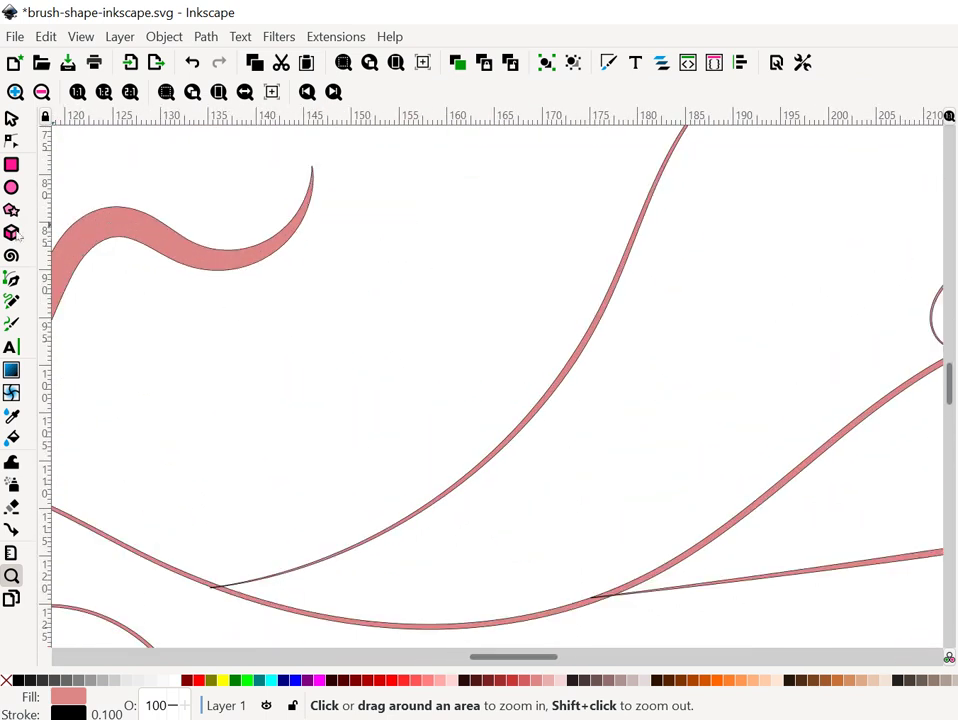
click(11, 301)
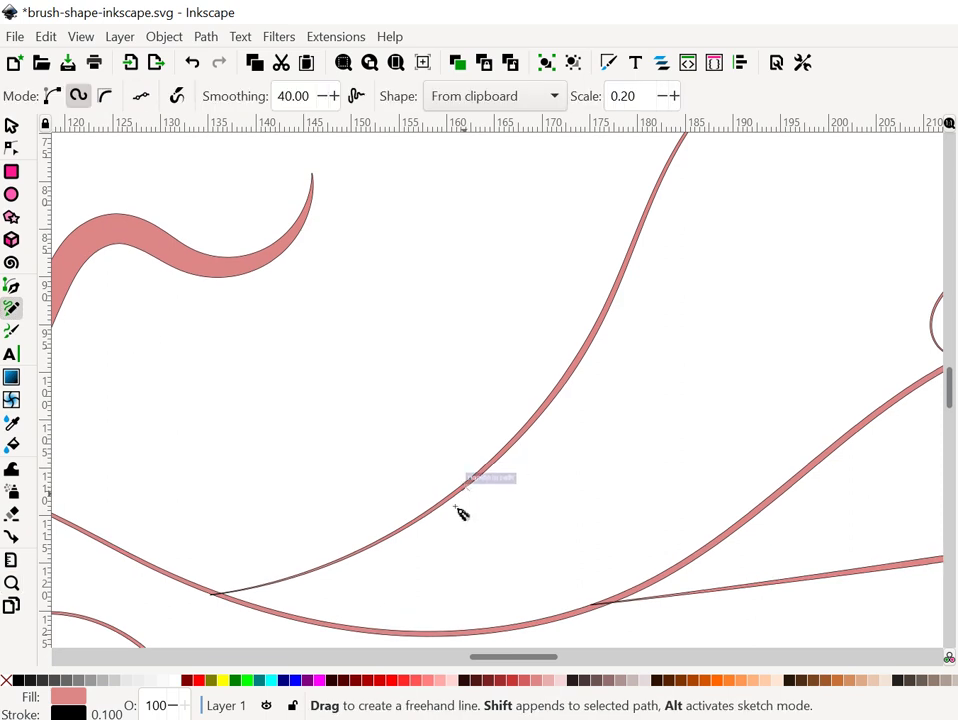
click(336, 559)
drag(343, 521, 345, 504)
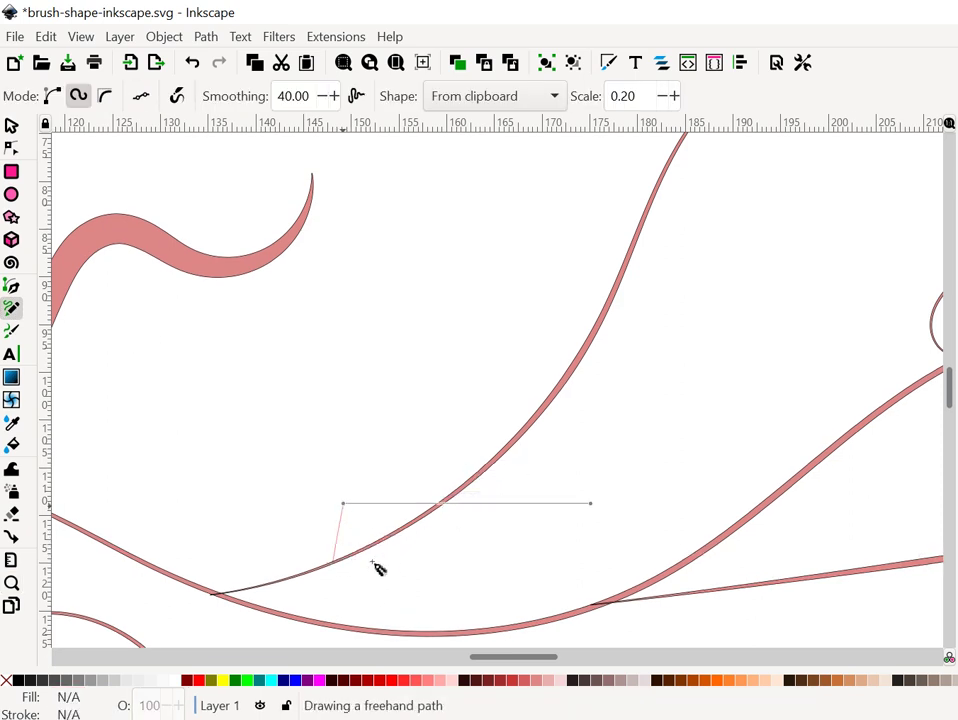
drag(361, 549, 439, 542)
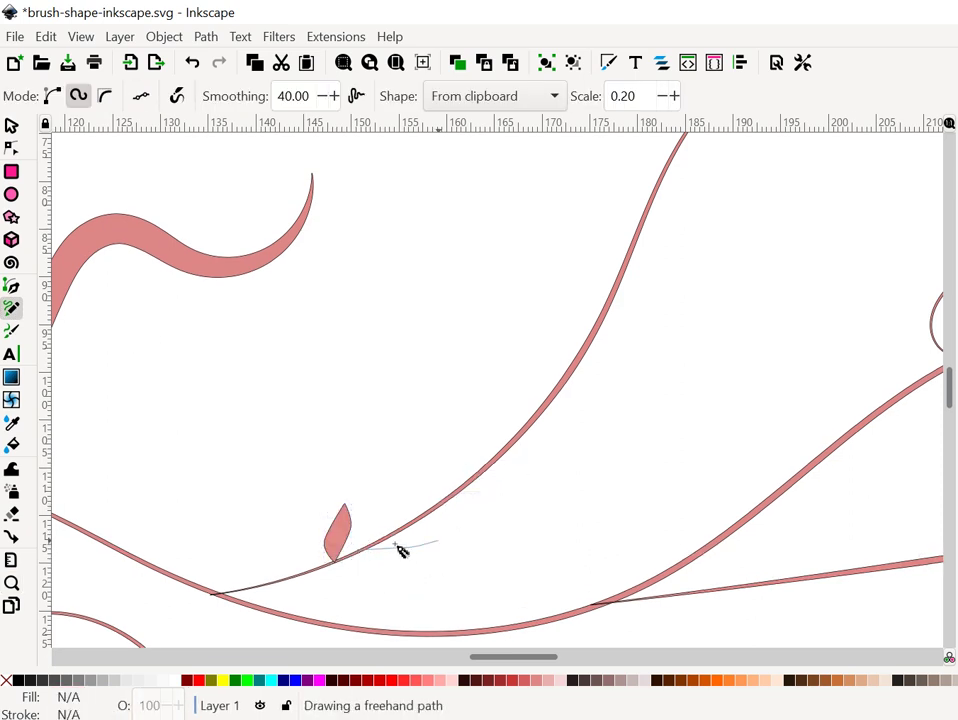
mouse_move(415, 455)
mouse_down()
mouse_move(429, 526)
mouse_move(508, 496)
mouse_move(477, 495)
mouse_move(466, 408)
mouse_up()
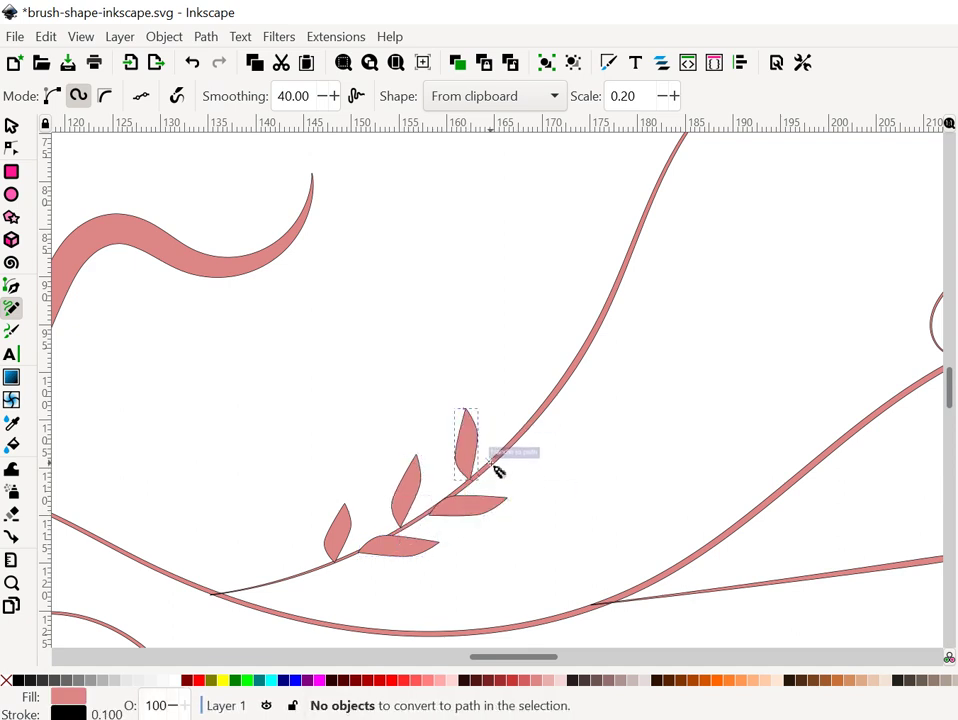
- Continue the pointed leaves on both sides of the middle branch's upper part, up to just below its tip
drag(584, 449, 584, 449)
mouse_move(494, 462)
mouse_down()
mouse_move(575, 442)
mouse_move(504, 350)
mouse_up()
mouse_move(548, 410)
mouse_down()
mouse_move(606, 379)
mouse_move(553, 302)
mouse_up()
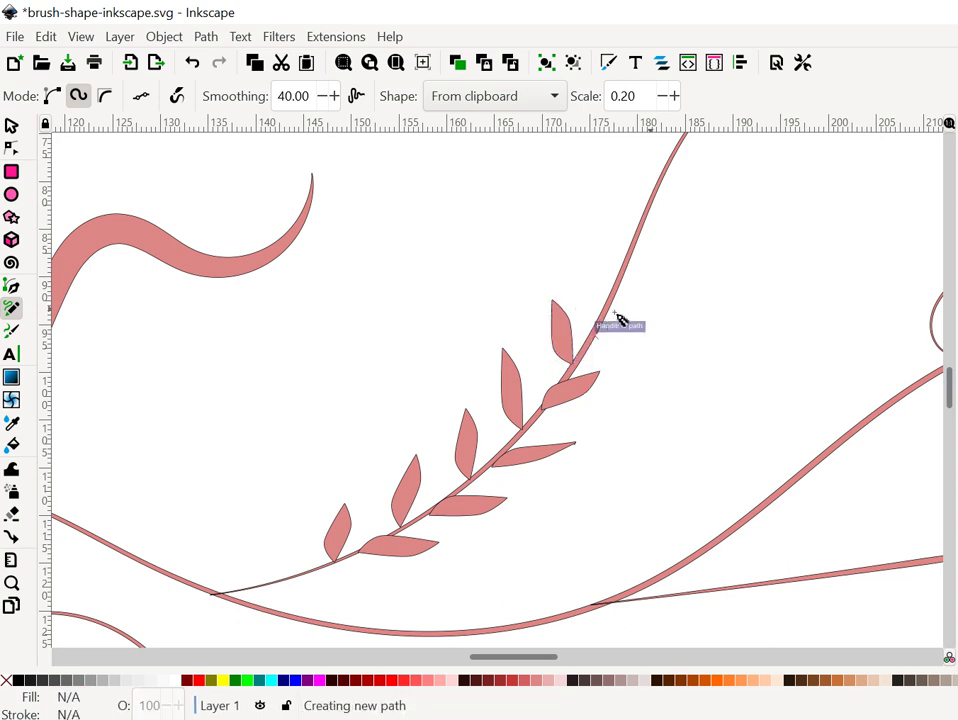
mouse_move(598, 335)
mouse_down()
mouse_move(655, 308)
mouse_move(593, 267)
mouse_move(678, 238)
mouse_move(641, 248)
mouse_move(627, 169)
mouse_up()
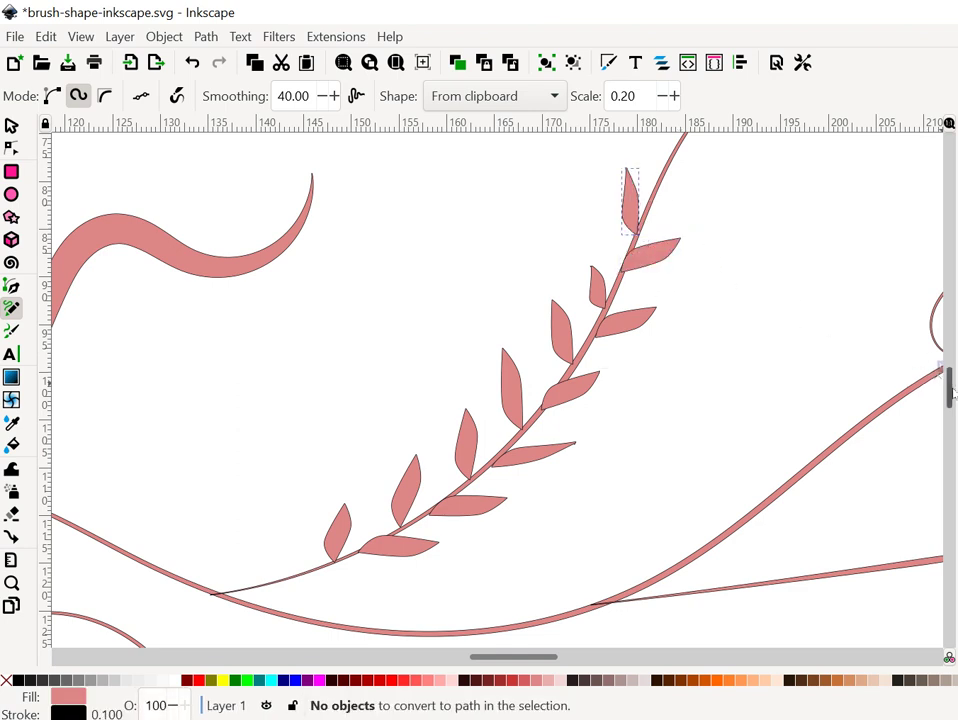
drag(952, 393, 950, 350)
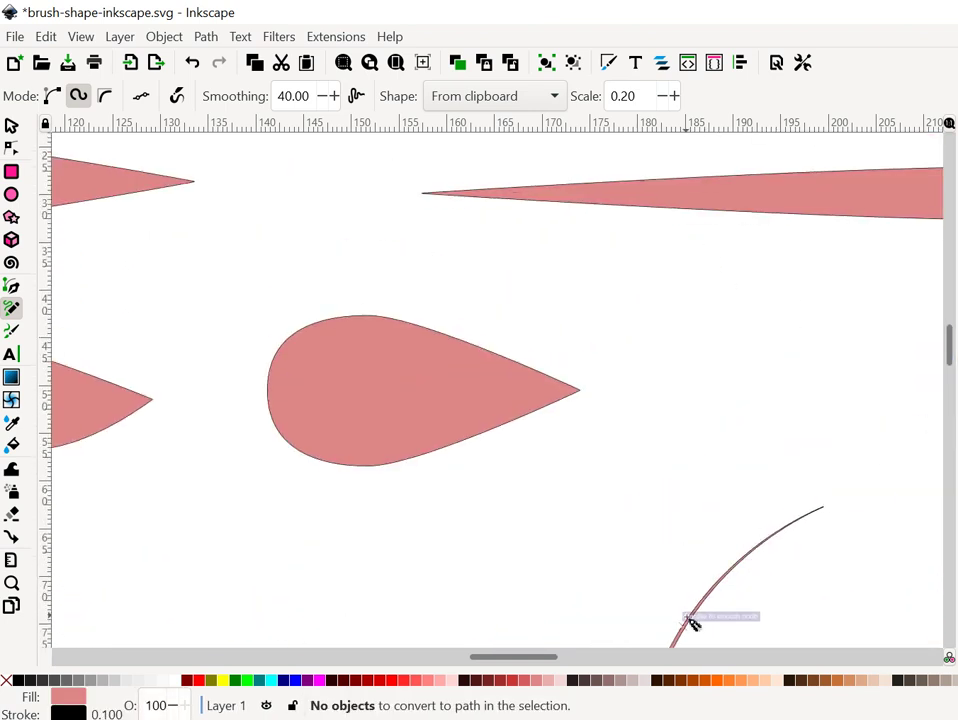
mouse_move(692, 625)
mouse_down()
mouse_move(671, 582)
mouse_move(775, 583)
mouse_up()
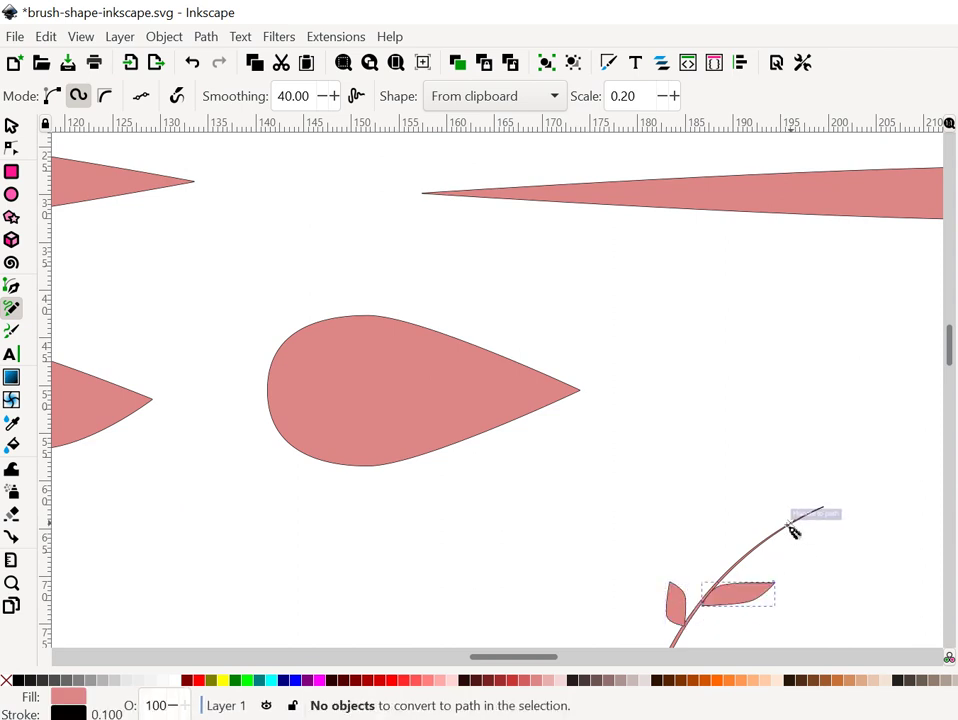
- Draw a flower at the leafy middle branch's tip from overlapping pointed petals radiating in all directions
mouse_move(790, 518)
mouse_down()
mouse_move(731, 502)
mouse_move(797, 532)
mouse_up()
click(780, 466)
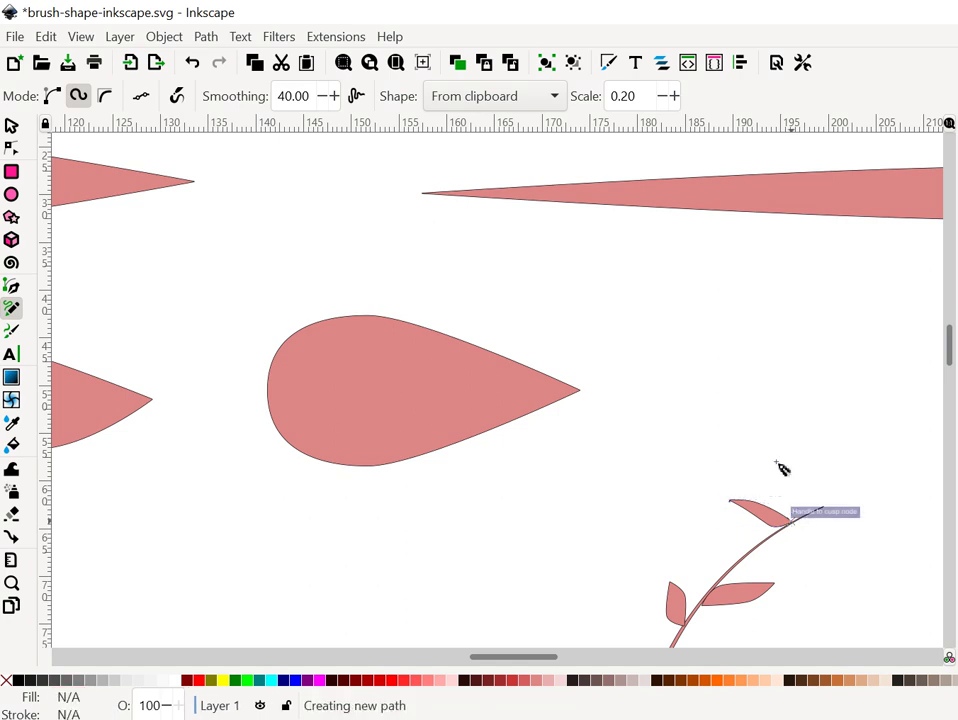
drag(780, 468, 795, 530)
mouse_move(813, 470)
mouse_down()
mouse_move(795, 535)
mouse_move(845, 496)
mouse_move(804, 547)
mouse_up()
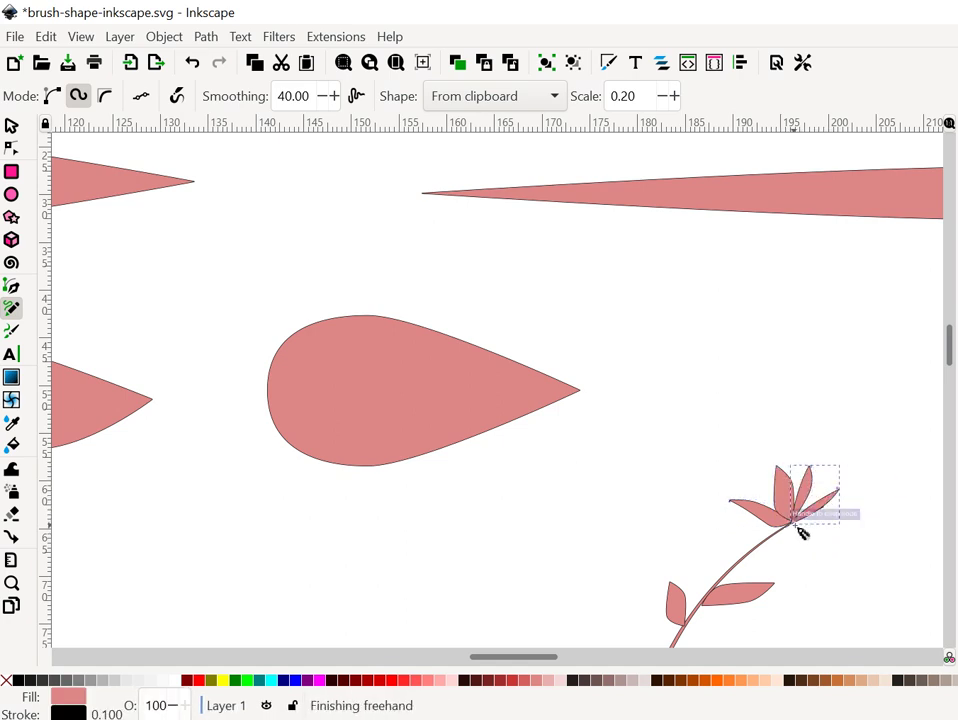
mouse_move(876, 550)
mouse_down()
mouse_move(800, 530)
mouse_move(817, 577)
mouse_move(795, 525)
mouse_up()
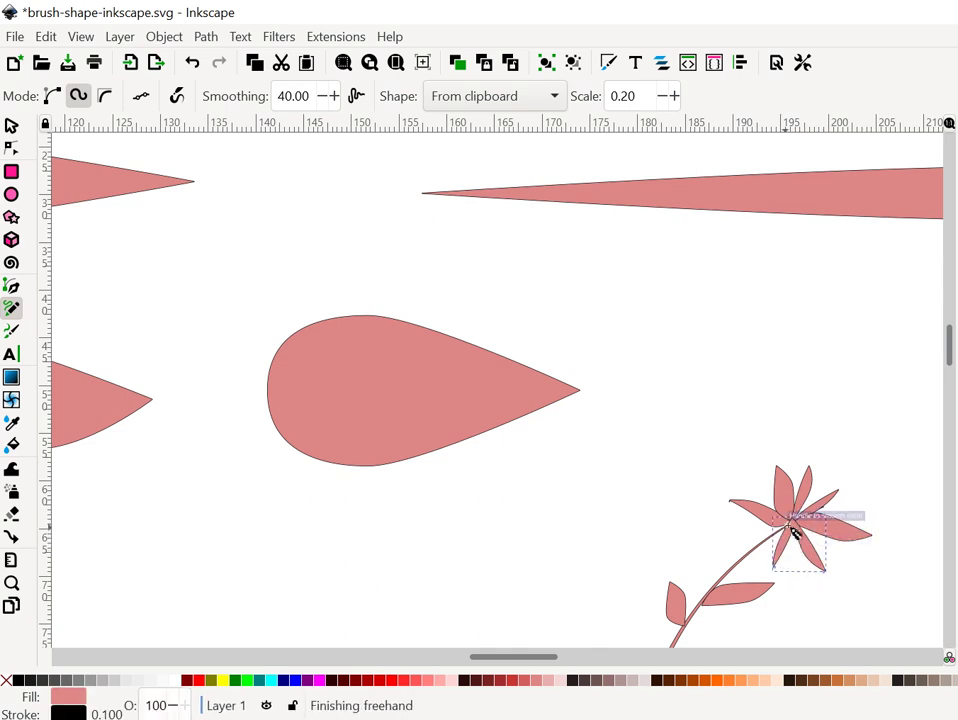
drag(791, 522, 729, 543)
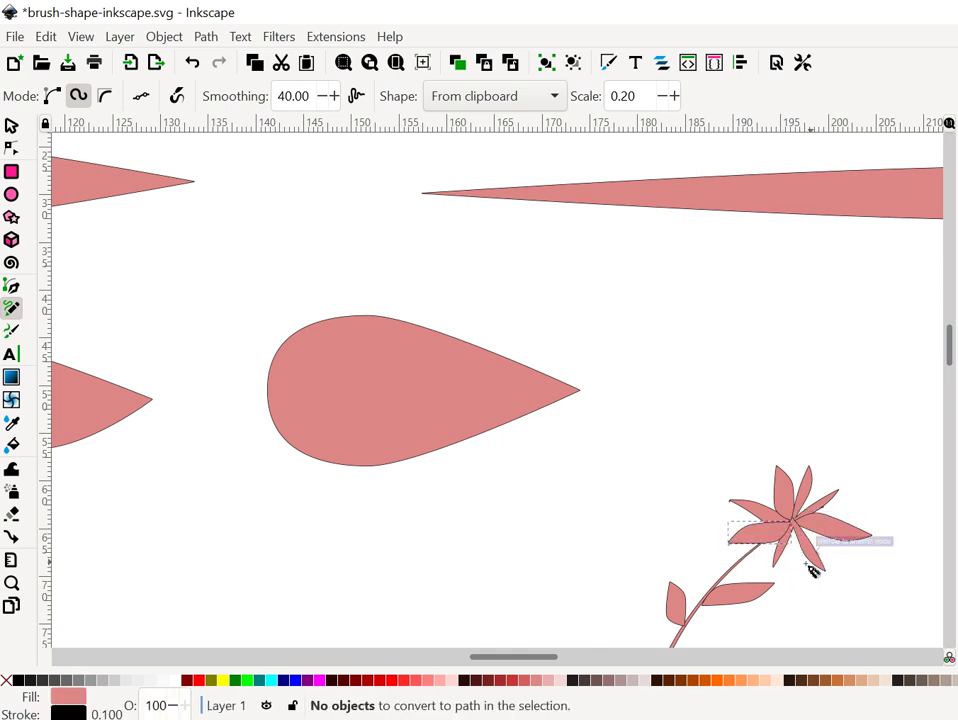
mouse_move(795, 522)
mouse_down()
mouse_move(805, 575)
mouse_move(800, 521)
mouse_move(847, 567)
mouse_move(887, 586)
mouse_up()
mouse_move(780, 532)
mouse_down()
mouse_move(838, 572)
mouse_move(860, 574)
mouse_up()
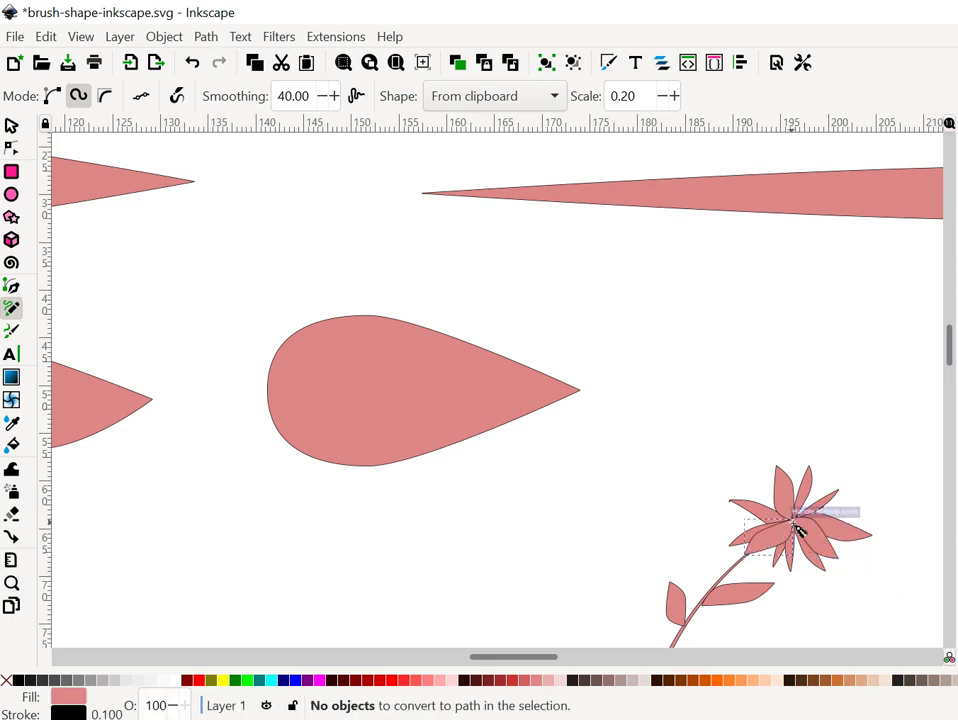
drag(810, 575, 912, 581)
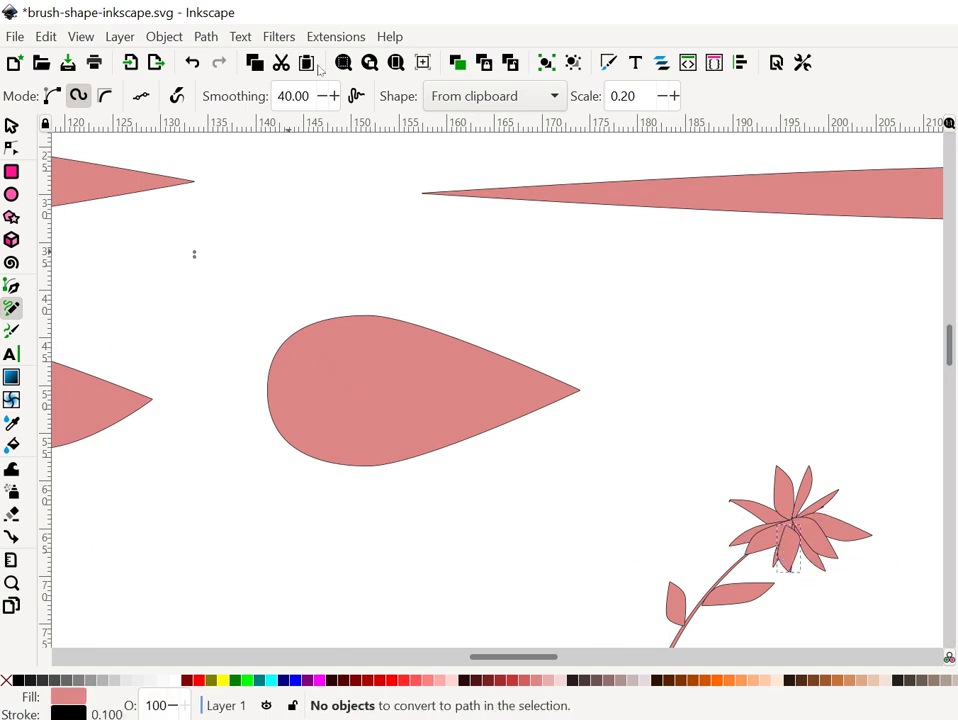
- Copy the short symmetrical lens shape at the start of the row of small shapes as the Pencil's stroke shape
click(404, 65)
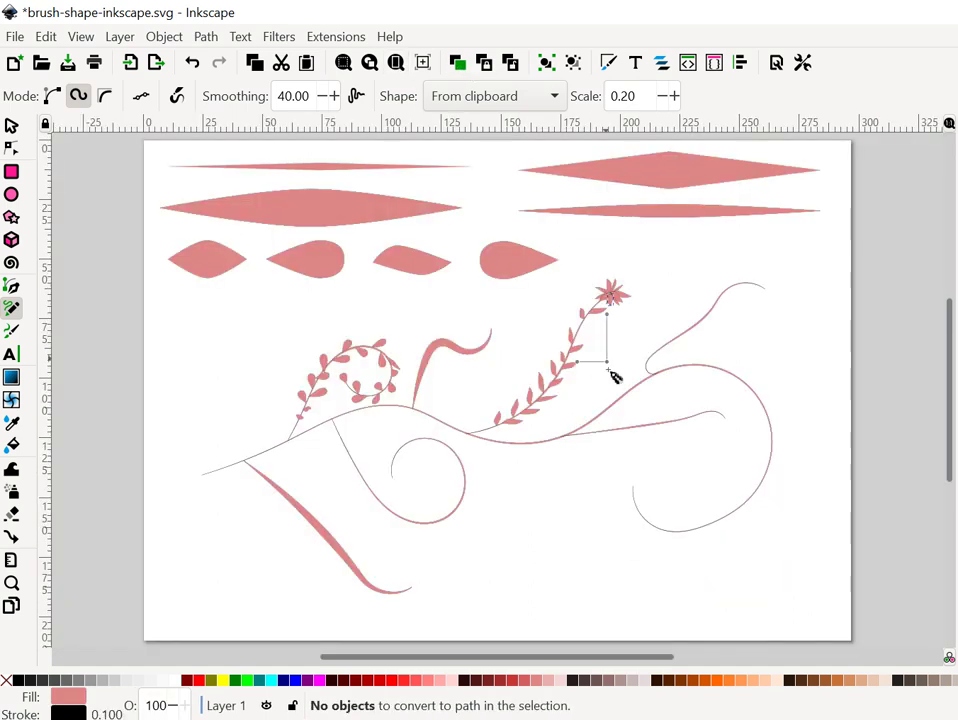
click(323, 270)
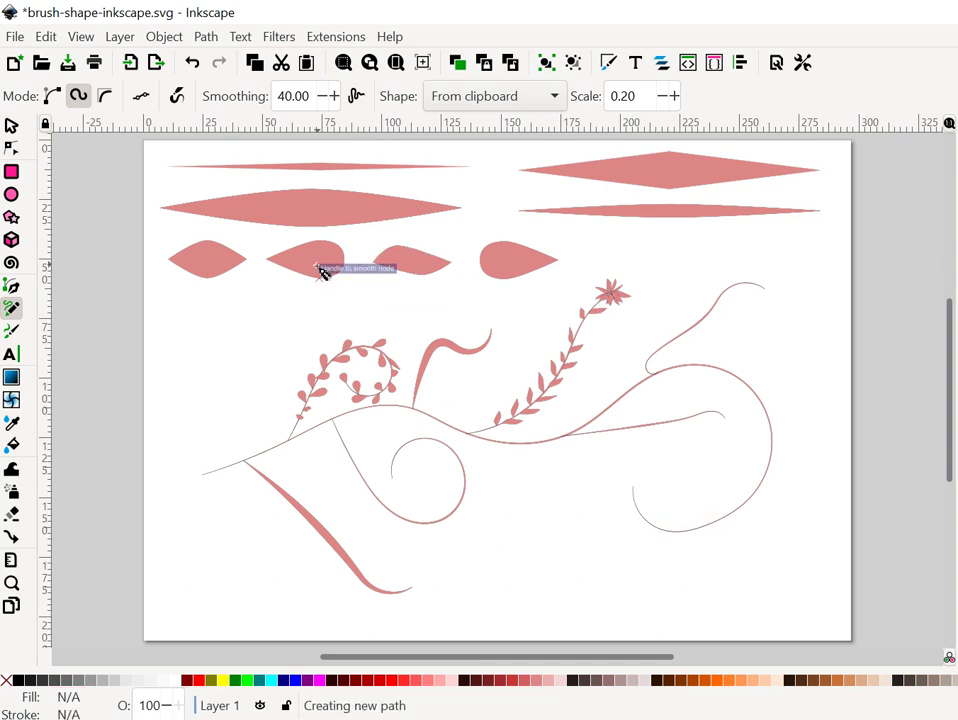
key(Escape)
click(11, 125)
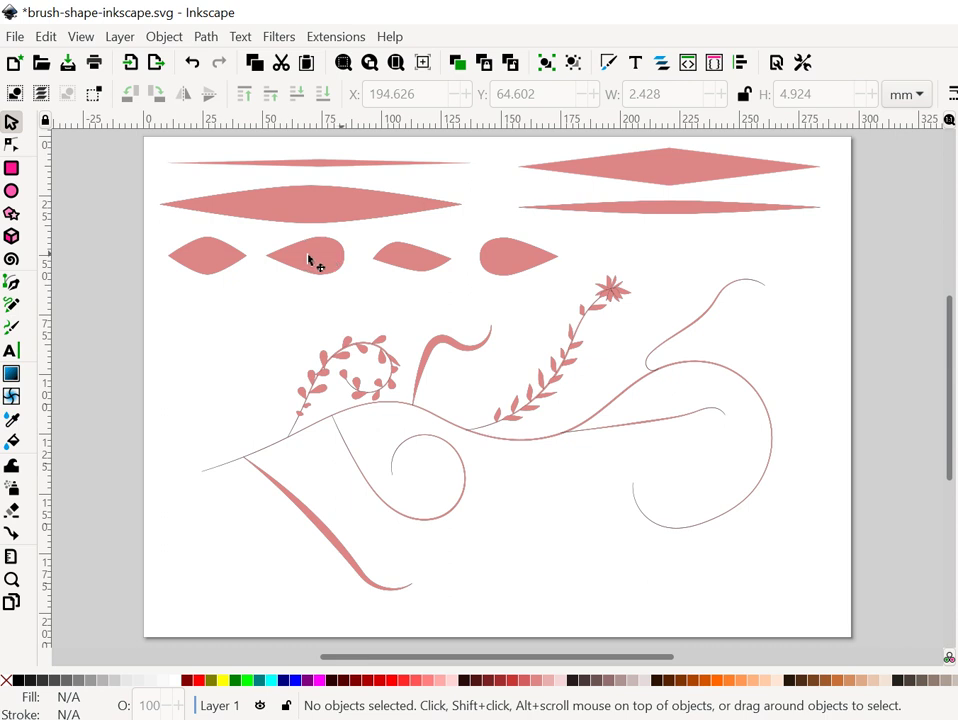
click(305, 258)
click(206, 262)
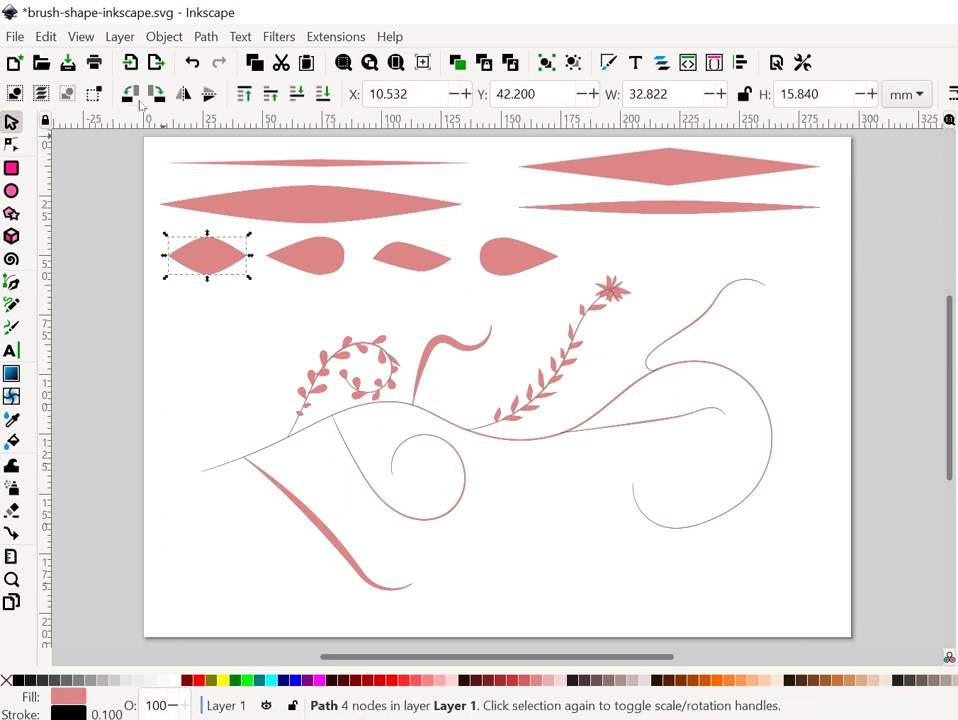
click(47, 37)
click(75, 153)
- Draw a larger flower of pointed petals radiating from the end of the thick wavy branch, and clear the selection
click(11, 306)
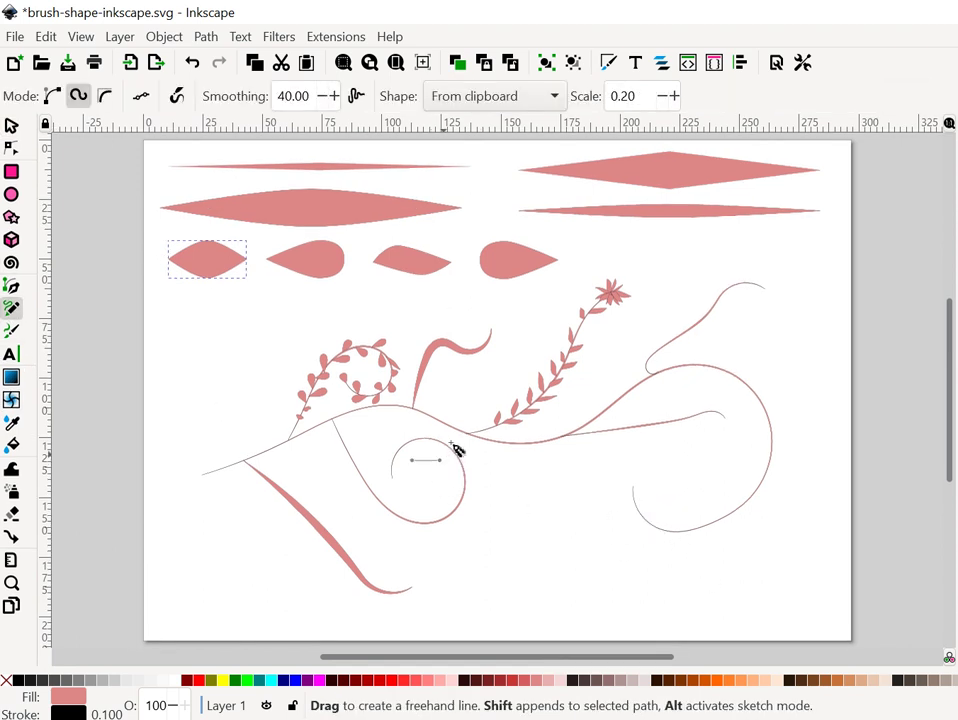
mouse_move(481, 311)
mouse_down()
mouse_move(489, 352)
mouse_move(499, 326)
mouse_move(485, 352)
mouse_move(506, 351)
mouse_move(485, 358)
mouse_move(489, 348)
mouse_move(507, 369)
mouse_move(488, 354)
mouse_move(497, 359)
mouse_move(483, 359)
mouse_move(479, 372)
mouse_move(499, 363)
mouse_move(456, 325)
mouse_move(497, 366)
mouse_move(485, 350)
mouse_move(455, 354)
mouse_move(520, 380)
mouse_move(505, 383)
mouse_move(494, 357)
mouse_move(477, 366)
mouse_move(481, 352)
mouse_move(454, 381)
mouse_up()
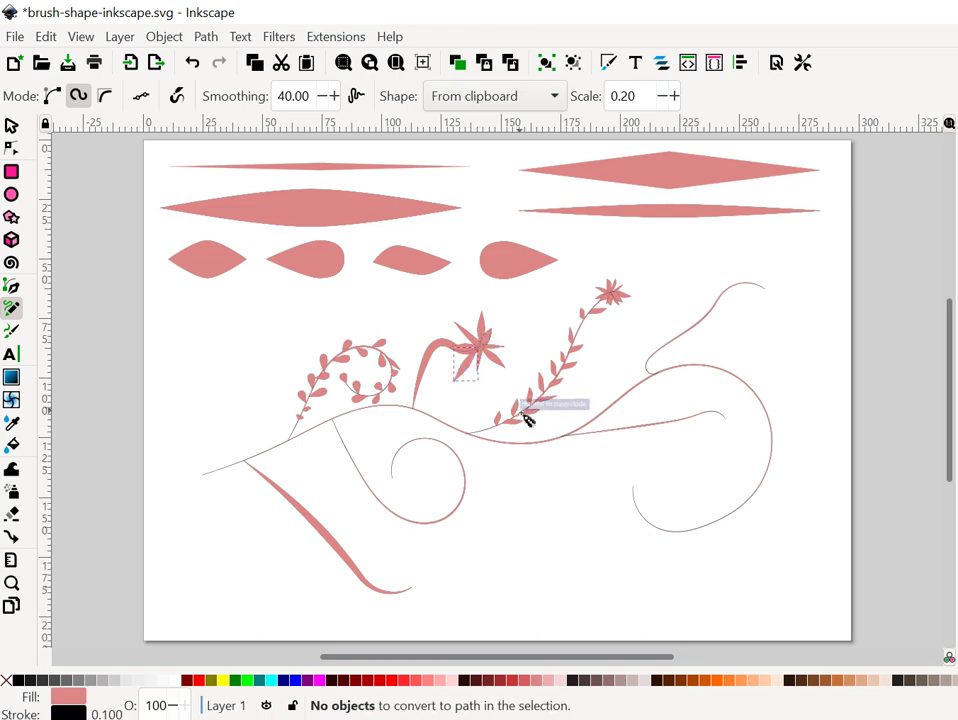
key(s)
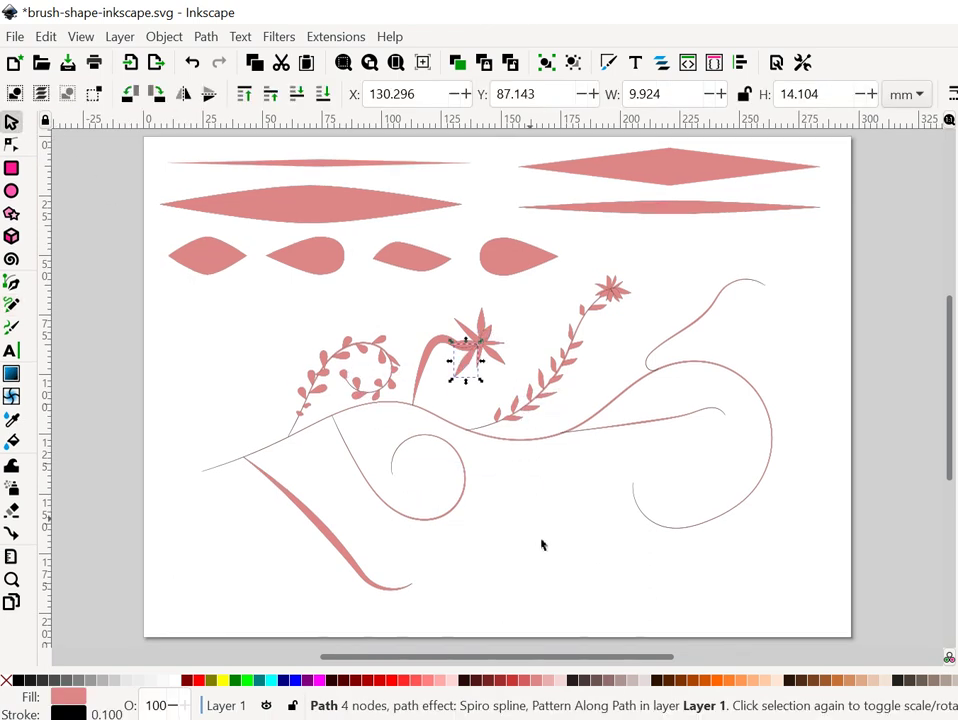
click(551, 548)
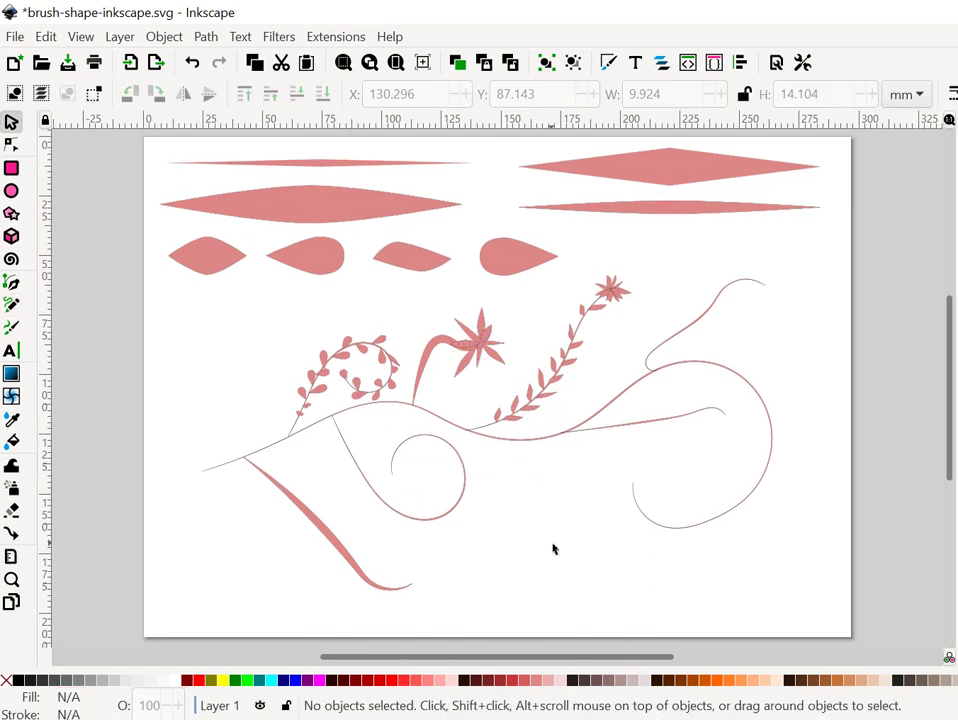